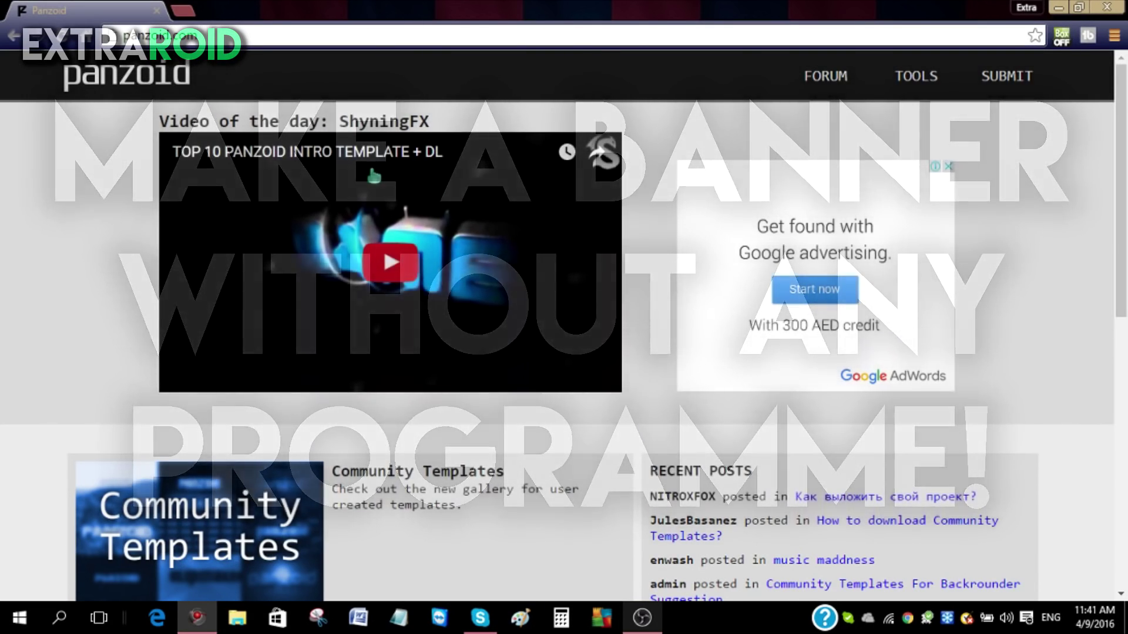
pyautogui.scroll(-3, 563, 352)
pyautogui.scroll(3, 564, 352)
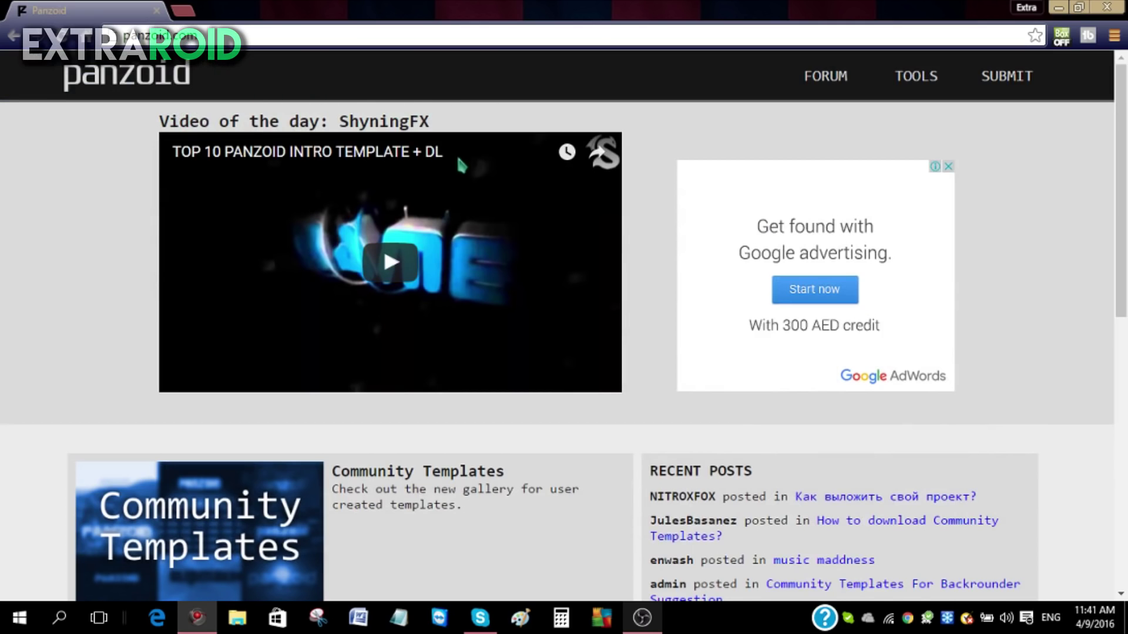
# Step: Go to Panzoid's tools page and open the Backgrounder 3 editor
pyautogui.click(917, 80)
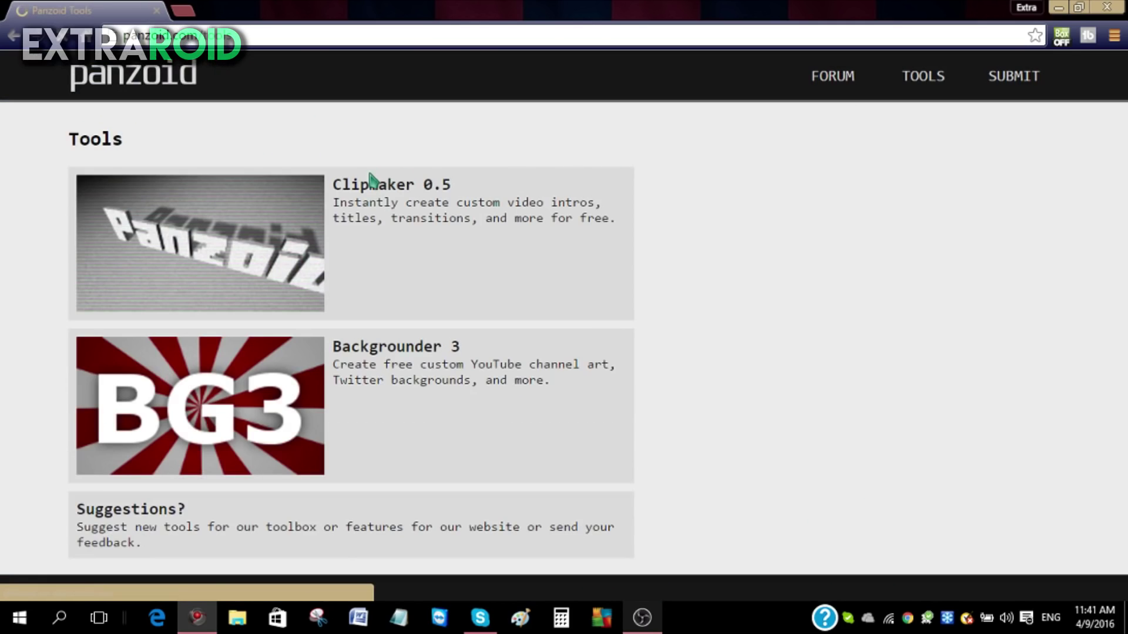
pyautogui.scroll(-3, 372, 212)
pyautogui.scroll(2, 356, 237)
pyautogui.scroll(-1, 357, 238)
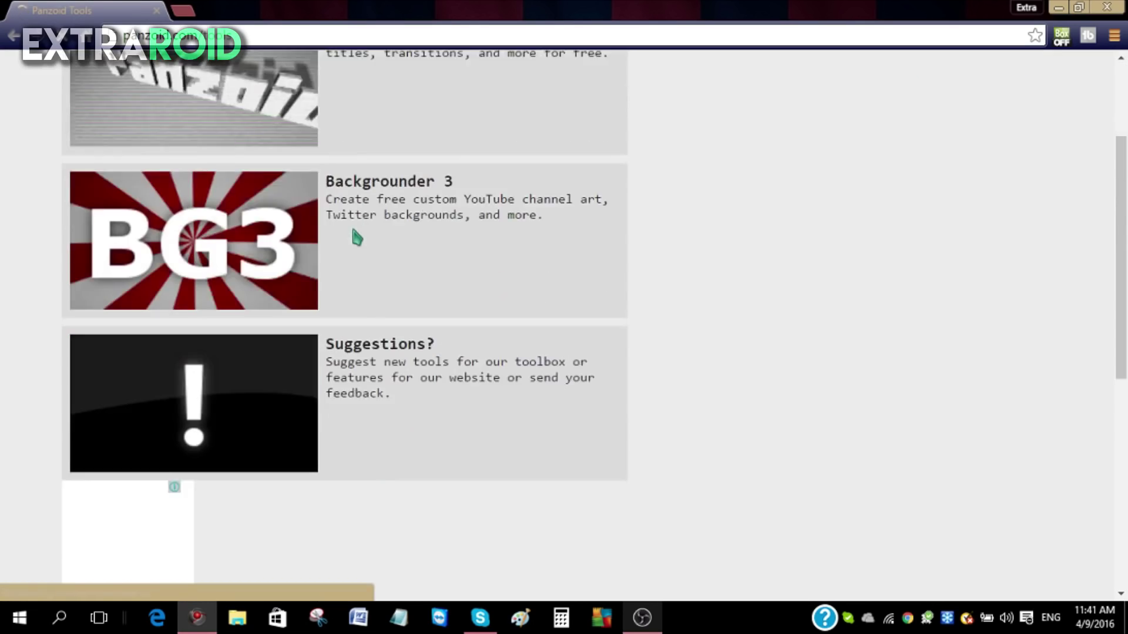
pyautogui.scroll(-1, 356, 238)
pyautogui.scroll(1, 352, 226)
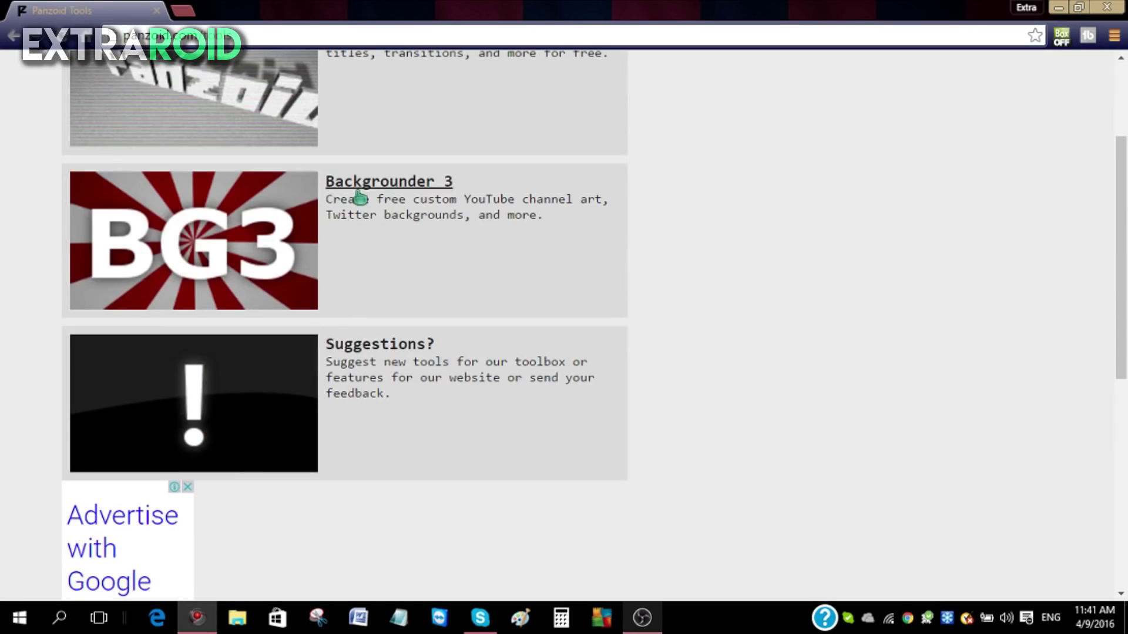
pyautogui.click(242, 214)
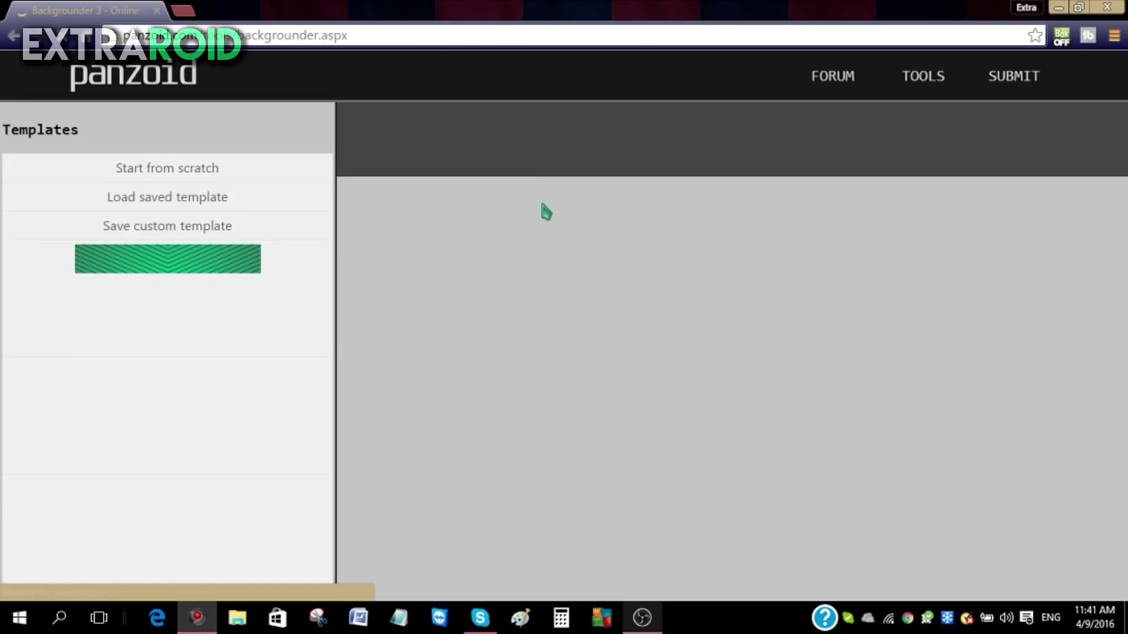
pyautogui.scroll(-3, 284, 204)
pyautogui.scroll(-2, 285, 203)
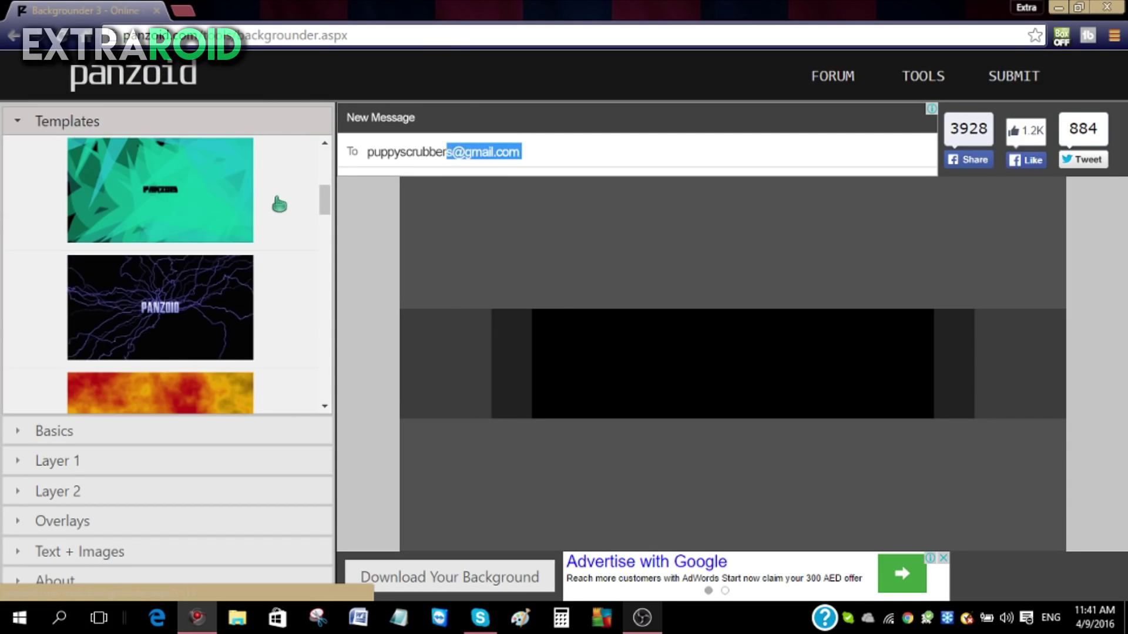
pyautogui.scroll(-3, 277, 202)
pyautogui.scroll(-3, 221, 209)
pyautogui.scroll(-2, 222, 212)
pyautogui.scroll(-3, 221, 209)
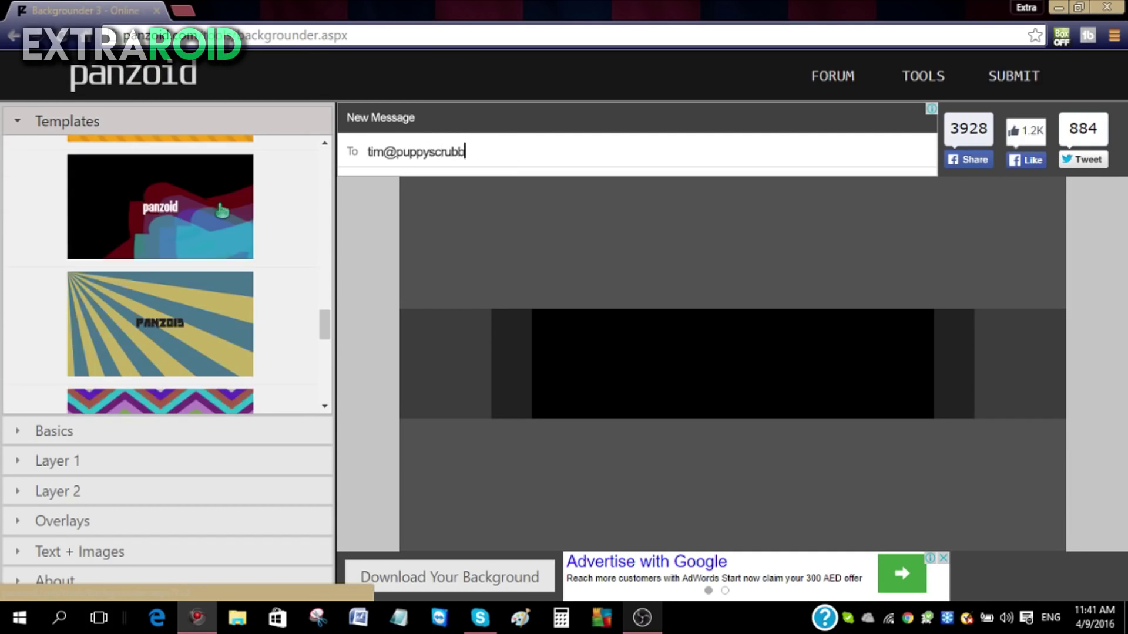
pyautogui.scroll(3, 221, 208)
pyautogui.scroll(-3, 222, 209)
pyautogui.scroll(-2, 221, 209)
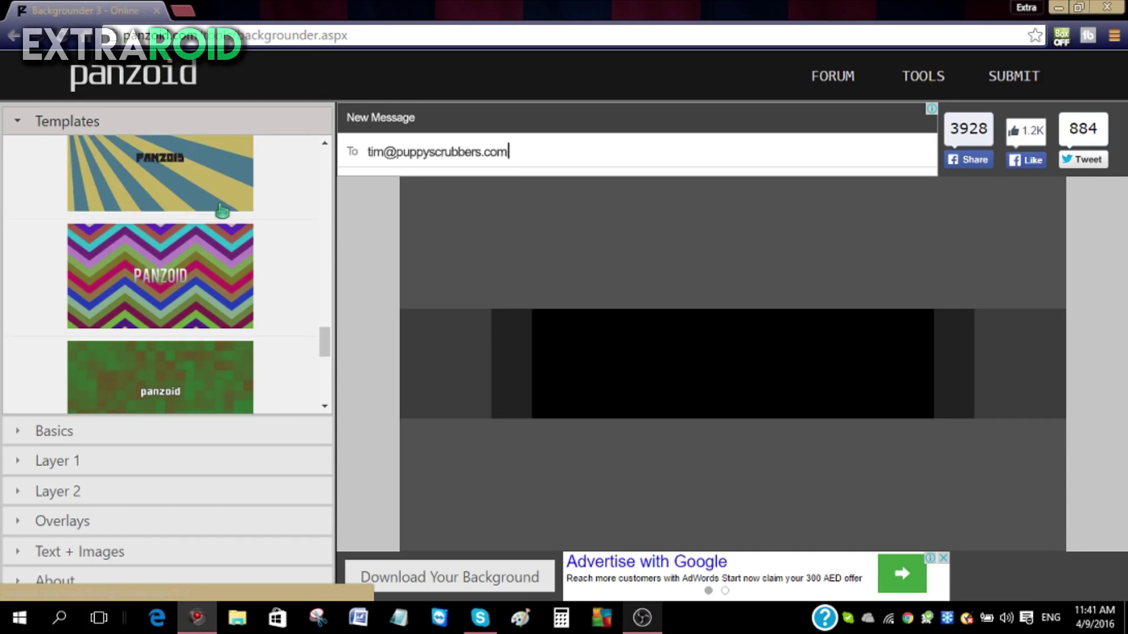
pyautogui.scroll(-3, 222, 209)
pyautogui.scroll(1, 221, 210)
pyautogui.scroll(3, 221, 209)
pyautogui.scroll(3, 221, 209)
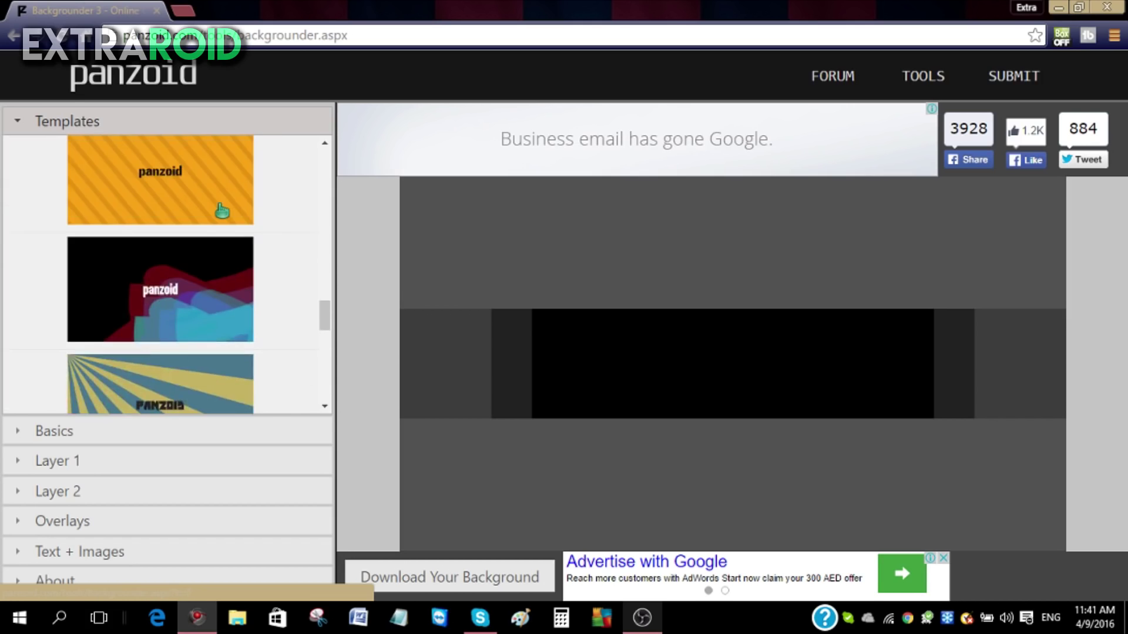
pyautogui.scroll(3, 222, 209)
pyautogui.scroll(3, 221, 209)
pyautogui.scroll(2, 222, 208)
# Step: Load the green chevron-line template from the Templates list
pyautogui.click(151, 284)
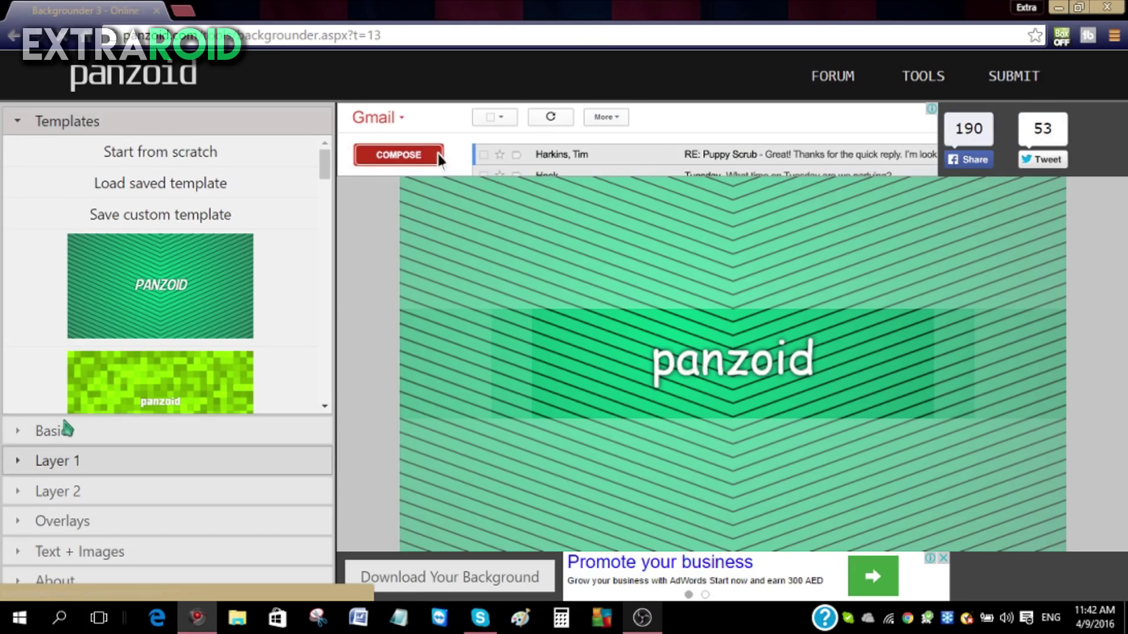
# Step: Keep banner type YouTube One, check the background colour, and expand Layer 1's gradient
pyautogui.click(69, 432)
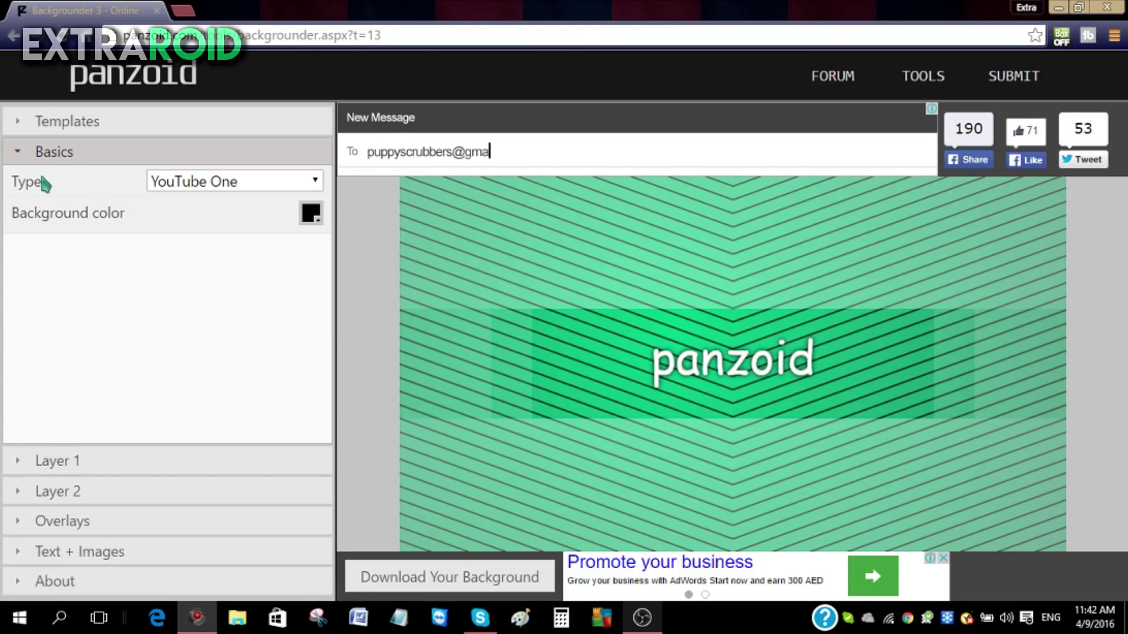
pyautogui.click(224, 182)
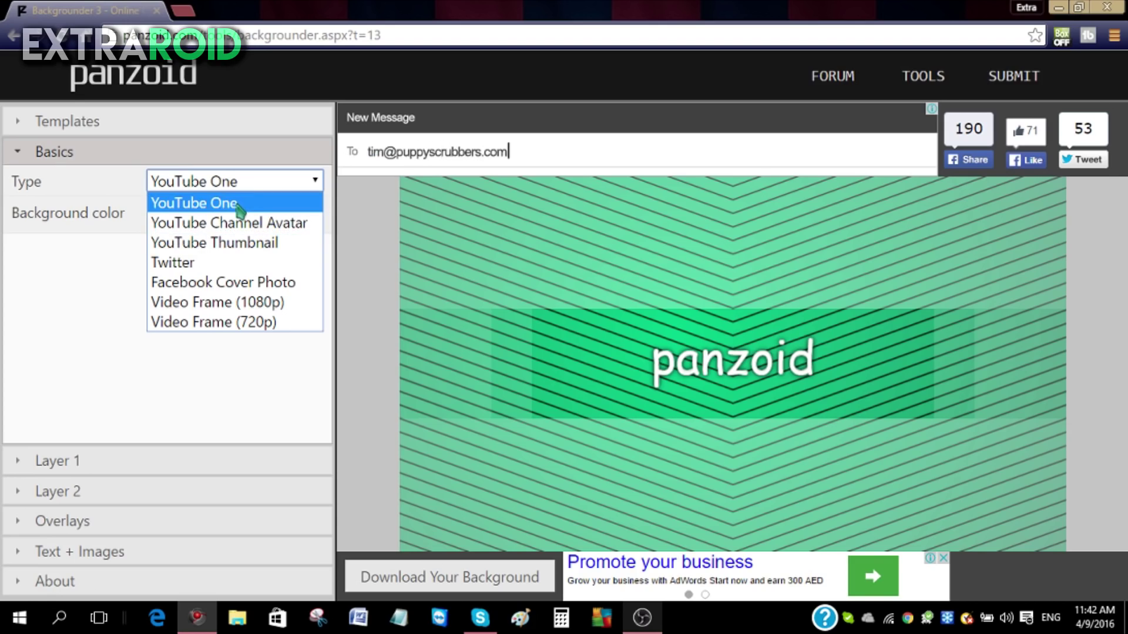
pyautogui.click(276, 204)
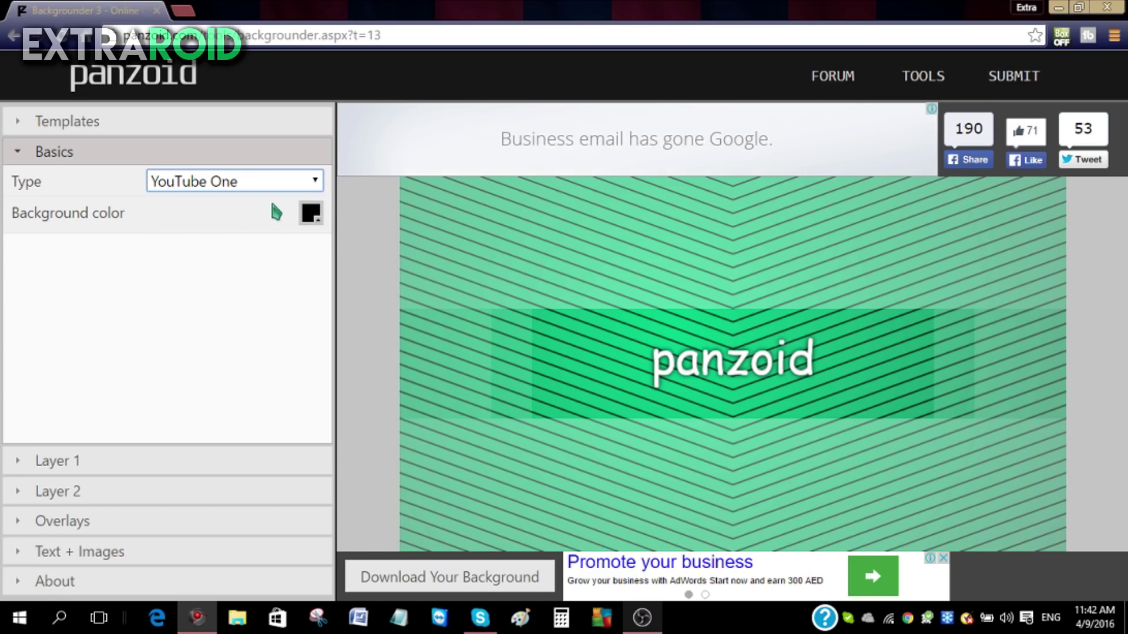
pyautogui.click(313, 219)
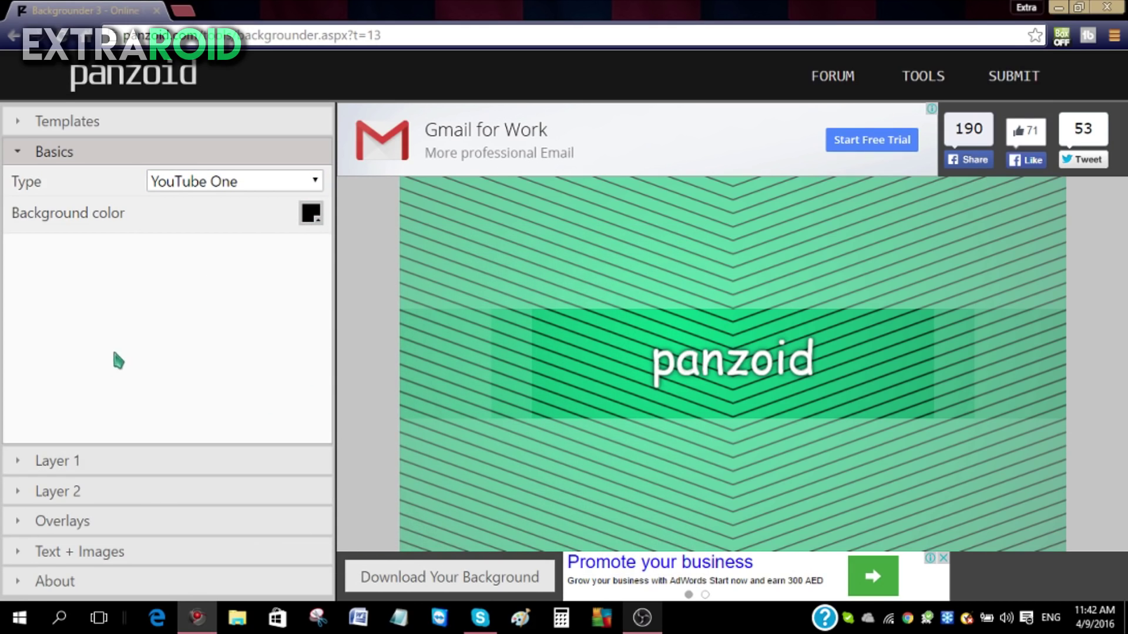
pyautogui.click(60, 469)
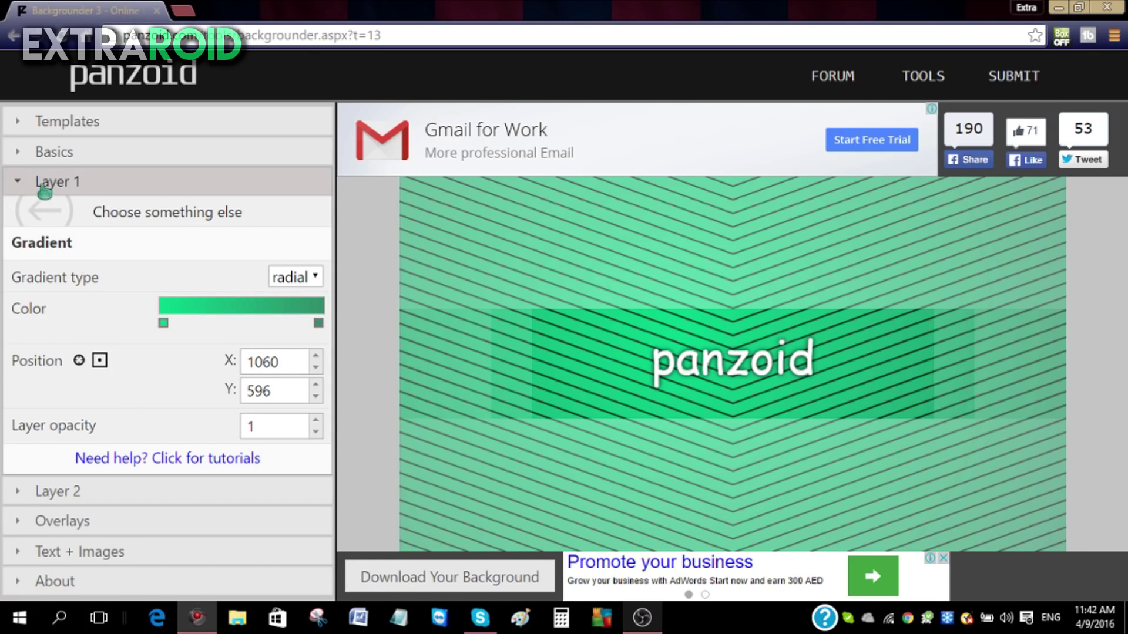
# Step: Recolour Layer 2's lines with a bright red to black gradient, black at the far end
pyautogui.click(115, 495)
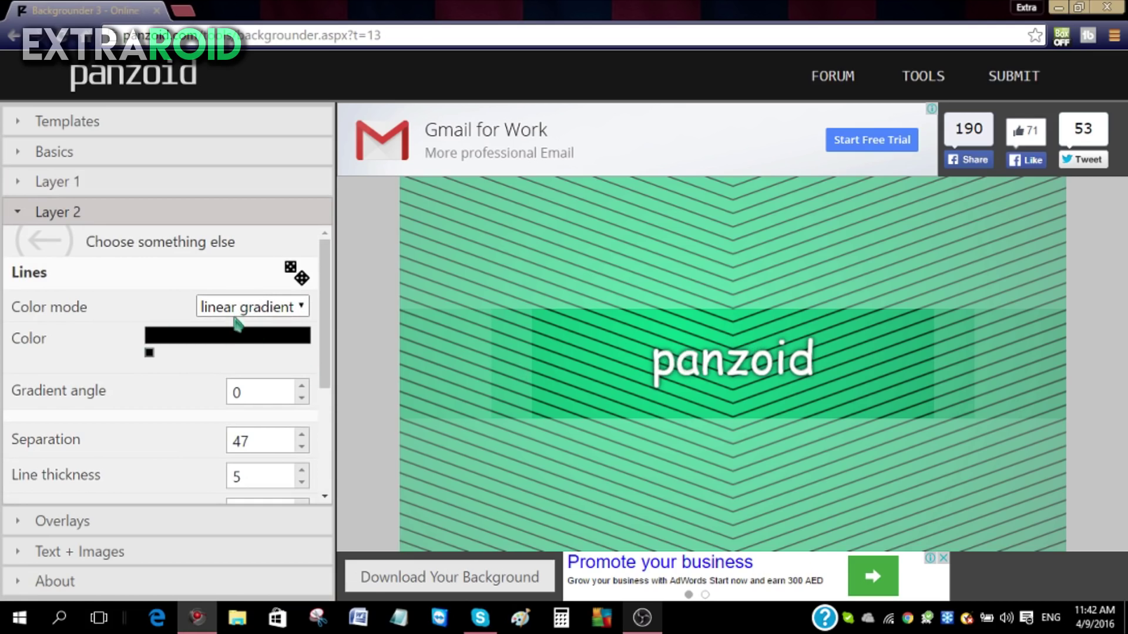
pyautogui.click(155, 353)
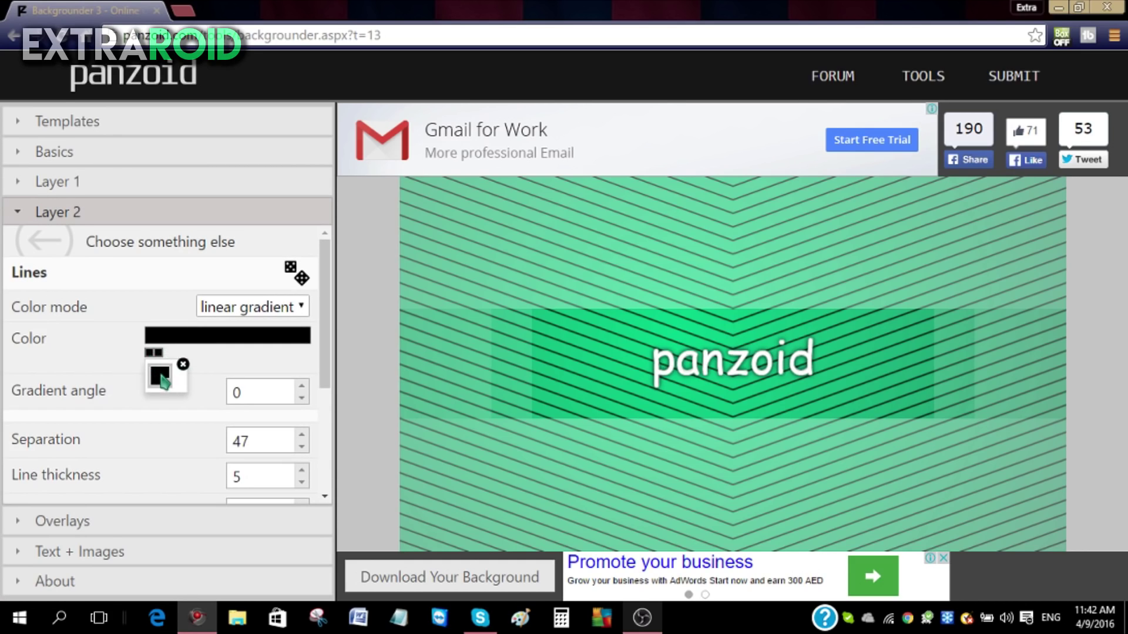
pyautogui.click(161, 377)
pyautogui.moveTo(334, 296); pyautogui.dragTo(376, 263)
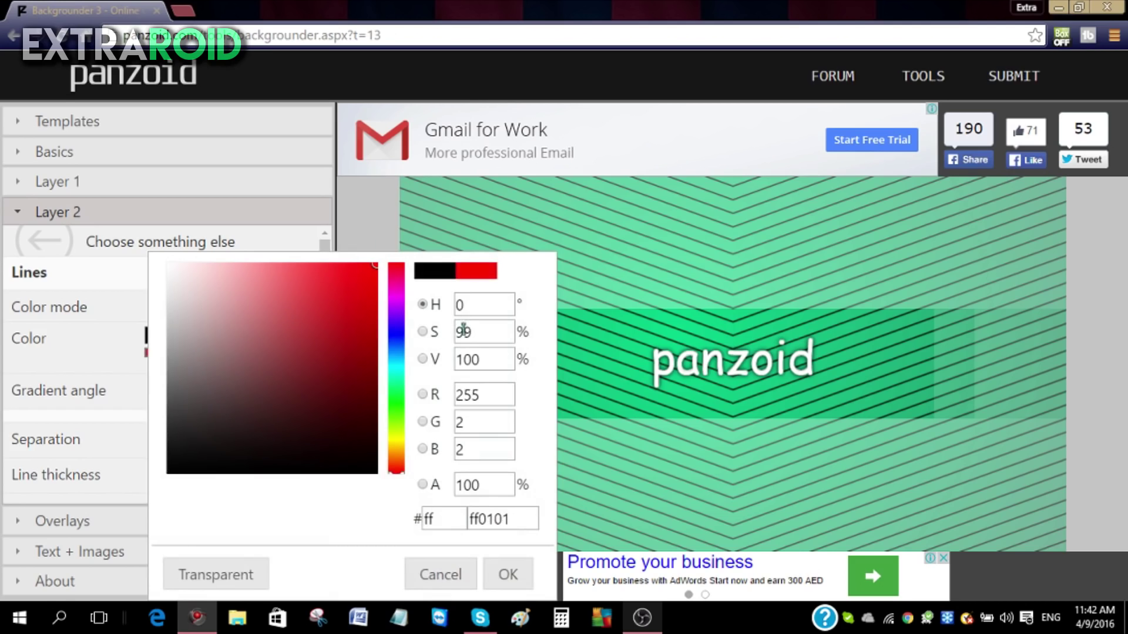
pyautogui.click(500, 576)
pyautogui.moveTo(159, 358); pyautogui.dragTo(304, 353)
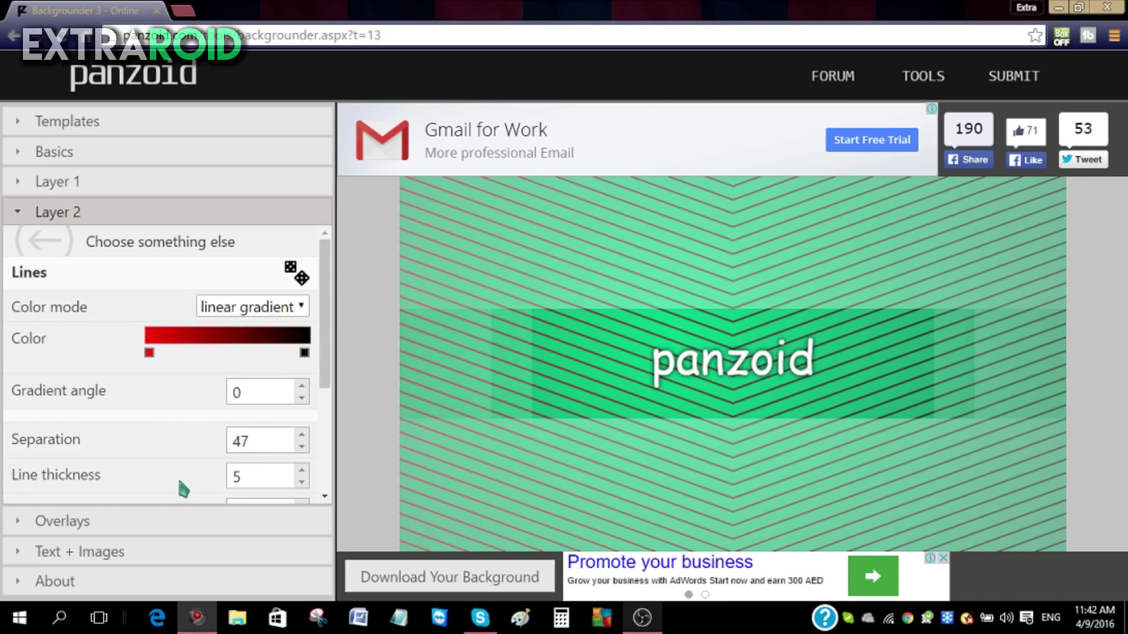
# Step: Preview a radial-from-top overlay fade-out, then set Fade out back to none
pyautogui.click(88, 521)
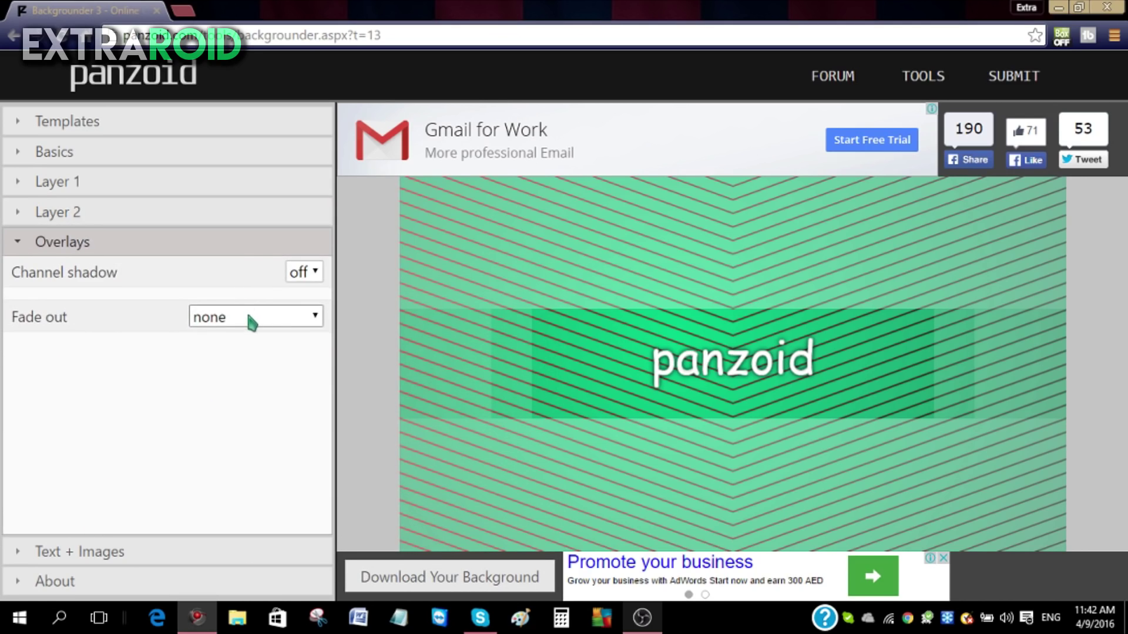
pyautogui.click(273, 322)
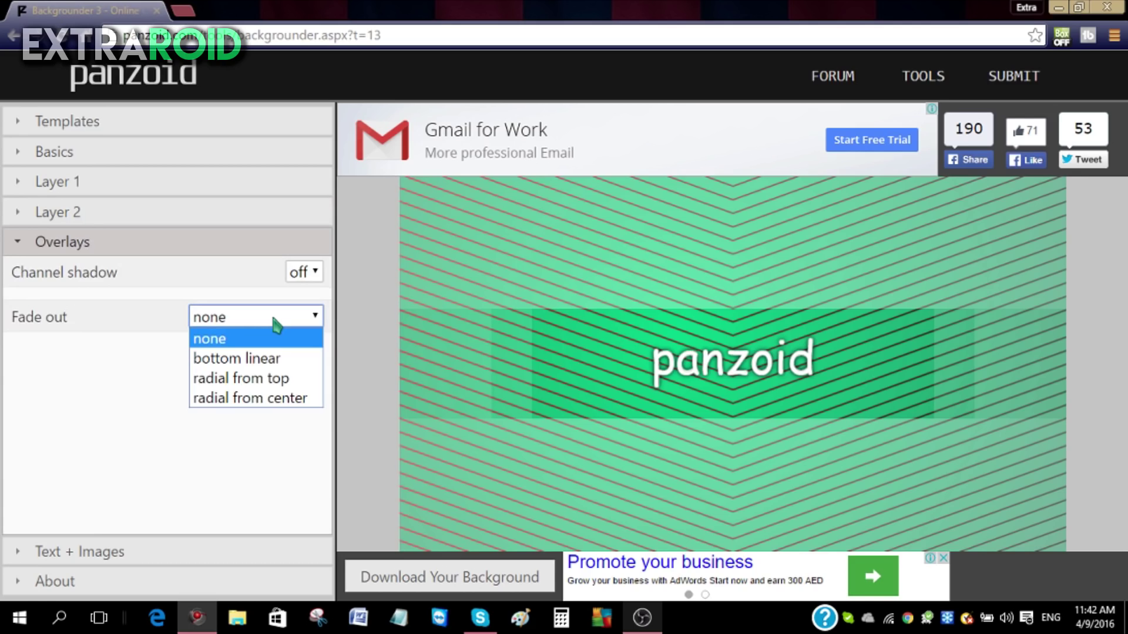
pyautogui.click(272, 319)
pyautogui.click(274, 379)
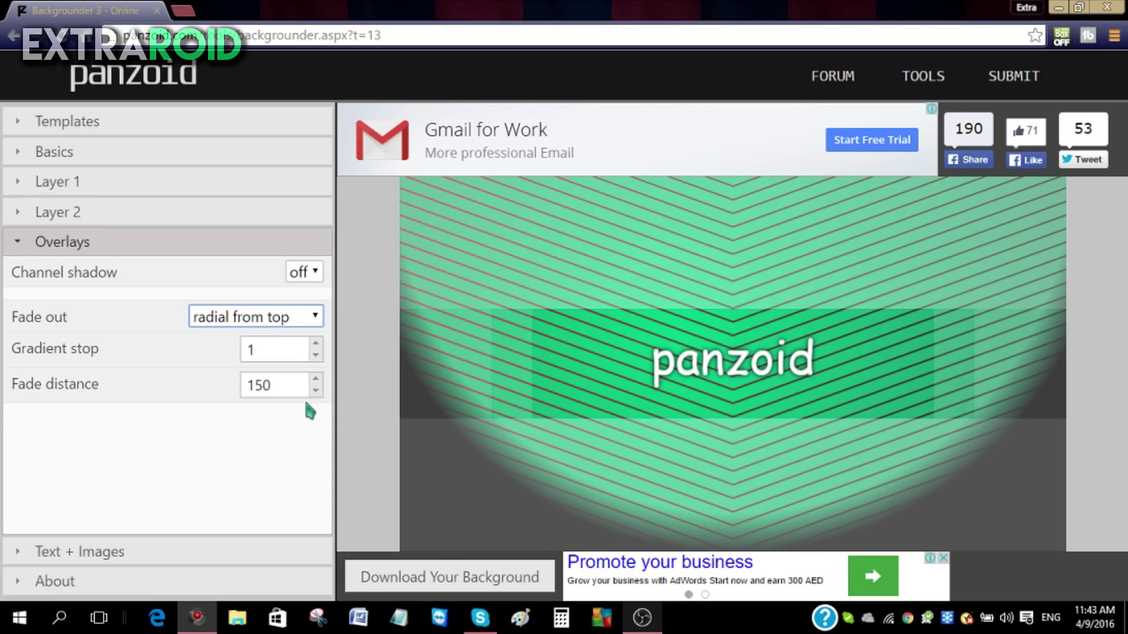
pyautogui.click(301, 315)
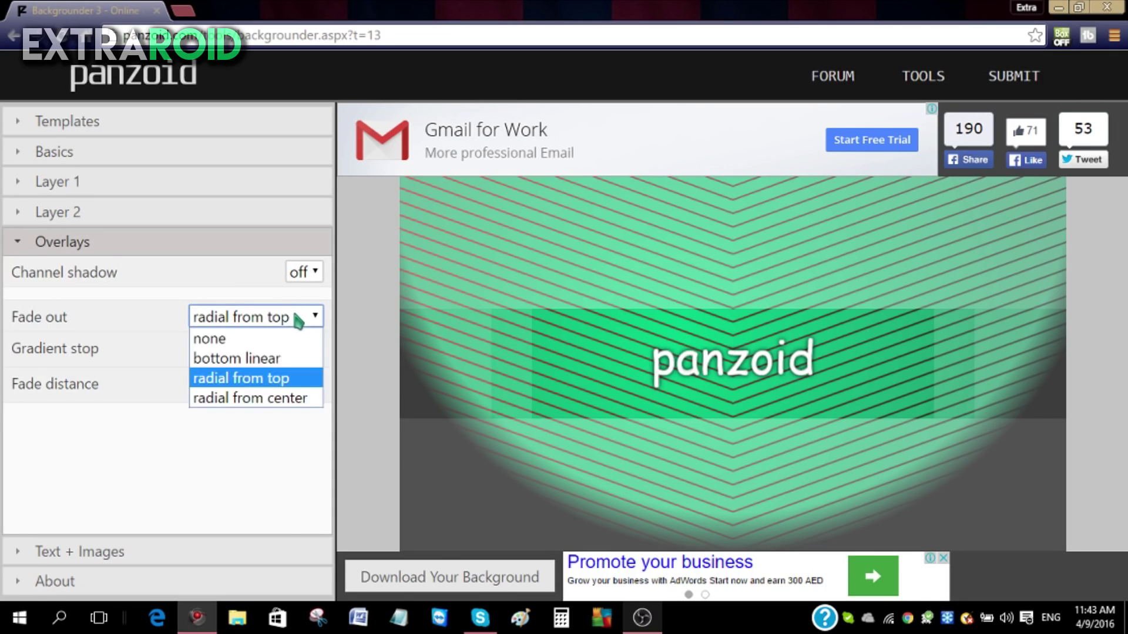
pyautogui.click(276, 340)
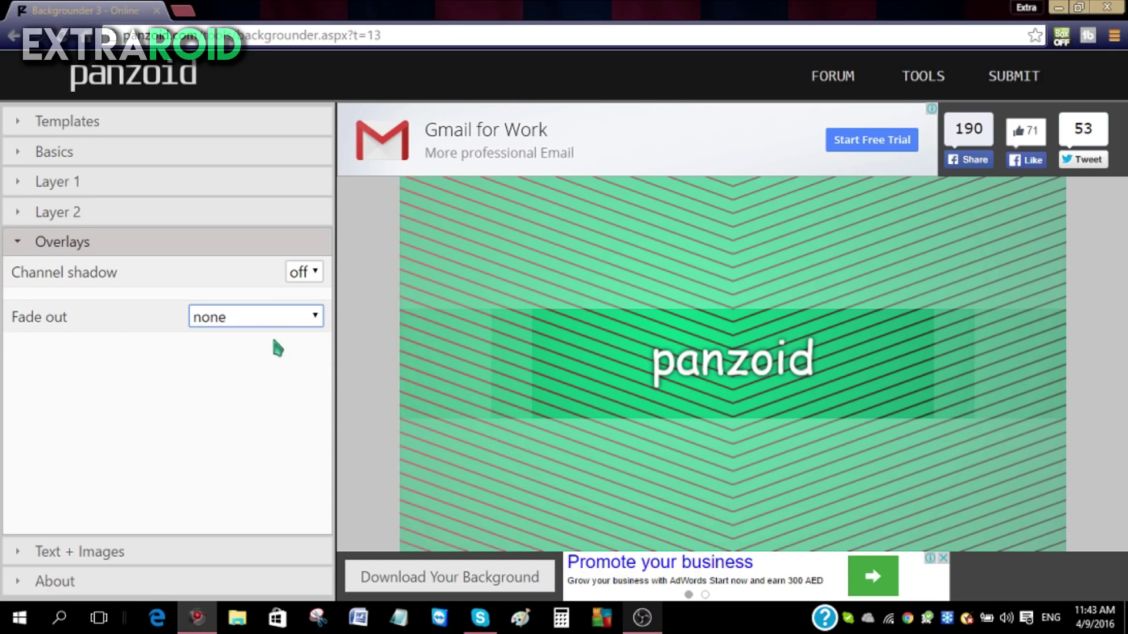
# Step: Select Sprite 1 and replace its 'panzoid' text with EXTRAROID
pyautogui.click(140, 553)
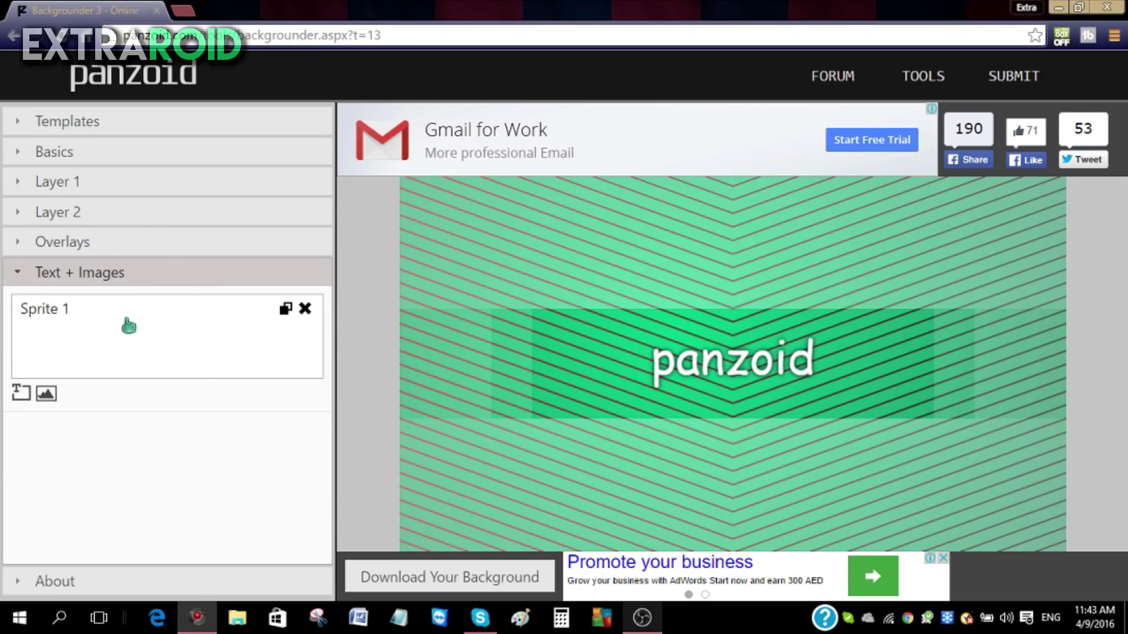
pyautogui.click(301, 310)
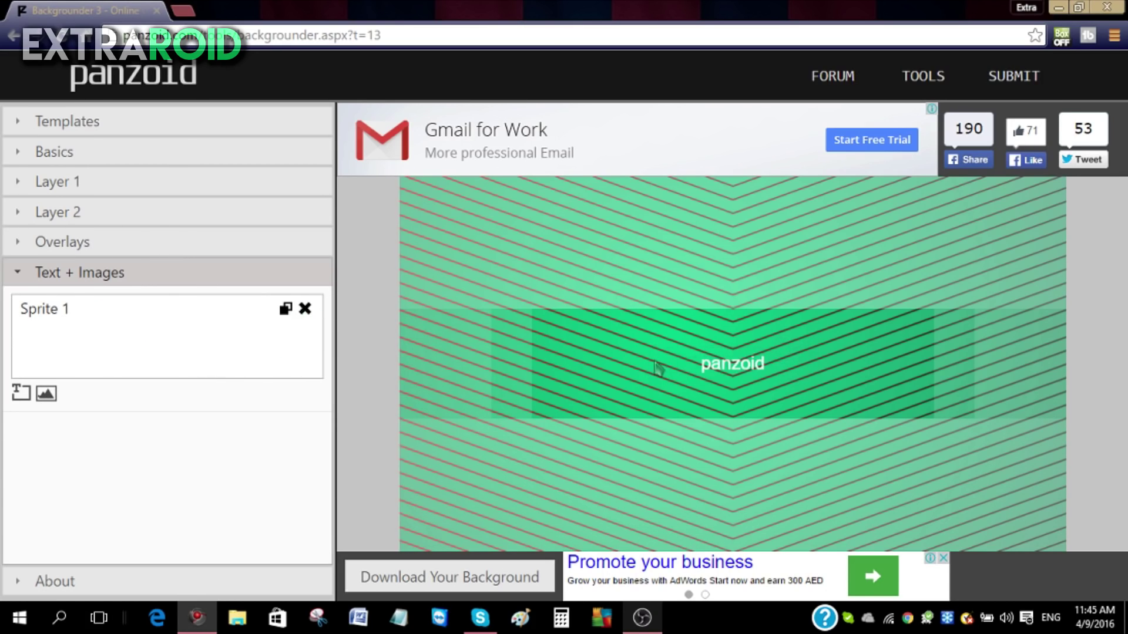
pyautogui.click(63, 319)
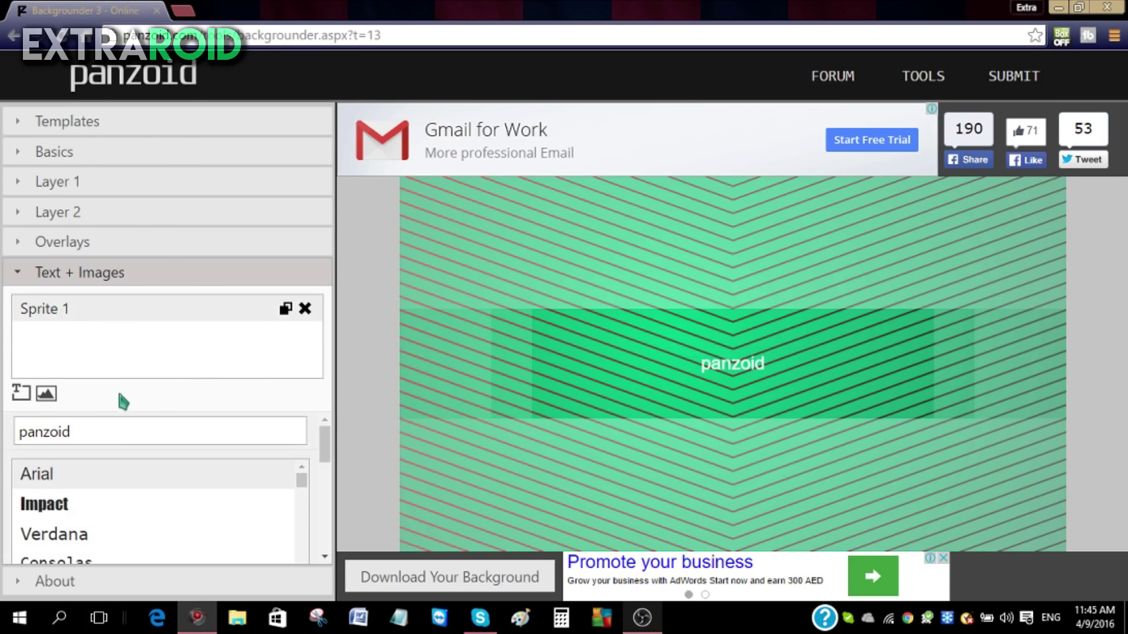
pyautogui.click(111, 431)
pyautogui.doubleClick(110, 432)
pyautogui.write('ExtraR')
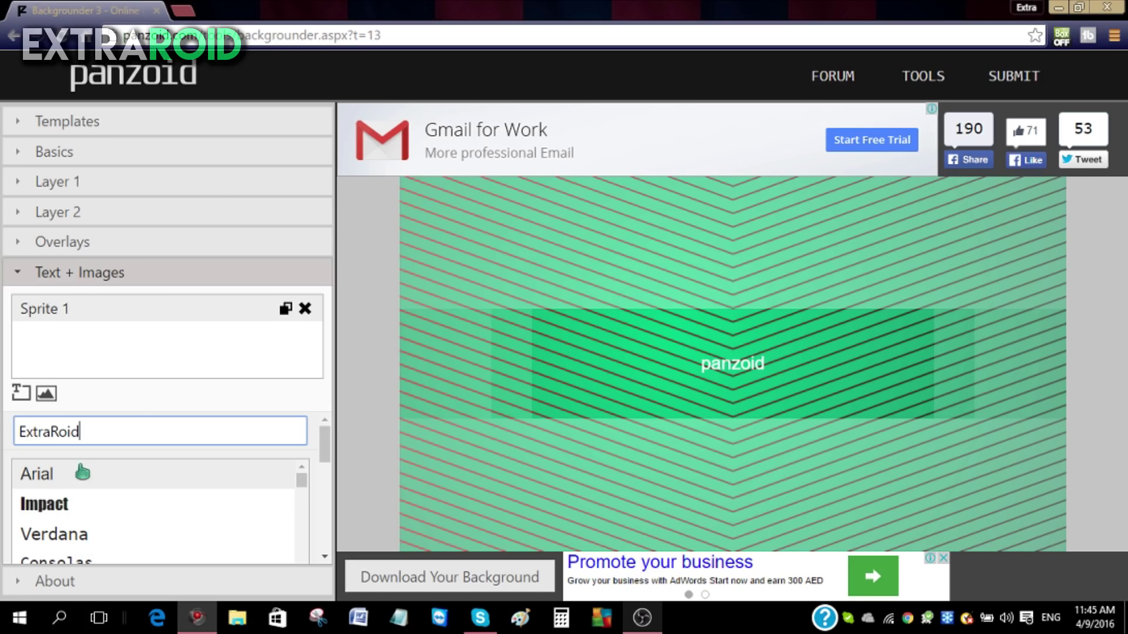
pyautogui.scroll(-1, 90, 510)
pyautogui.scroll(-1, 107, 504)
pyautogui.scroll(-1, 113, 505)
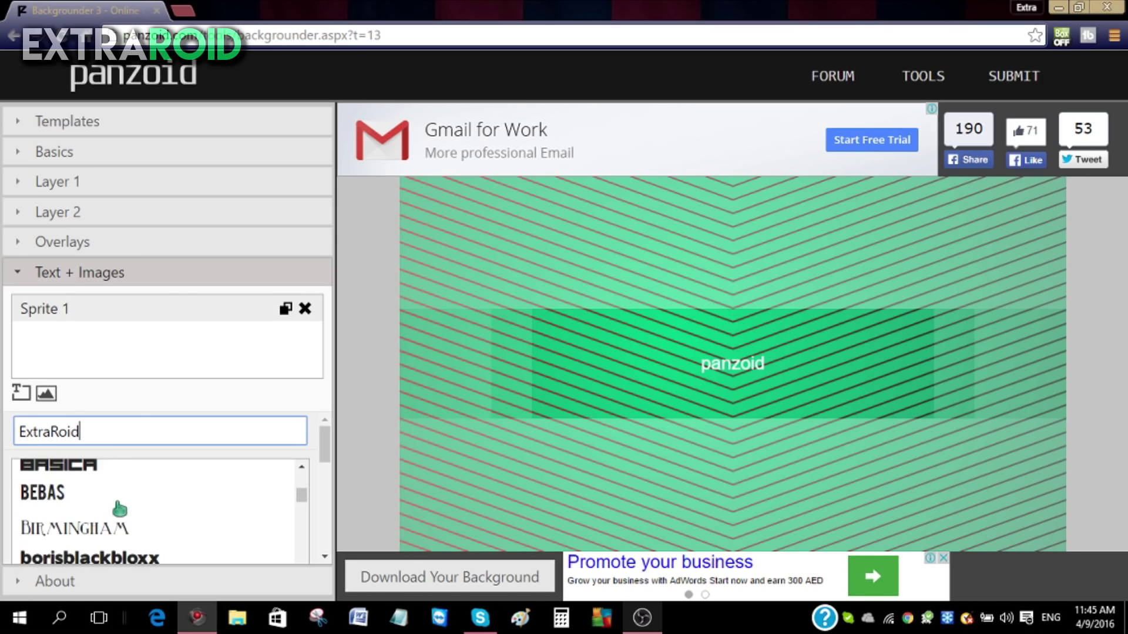
pyautogui.scroll(-1, 105, 533)
pyautogui.scroll(1, 109, 515)
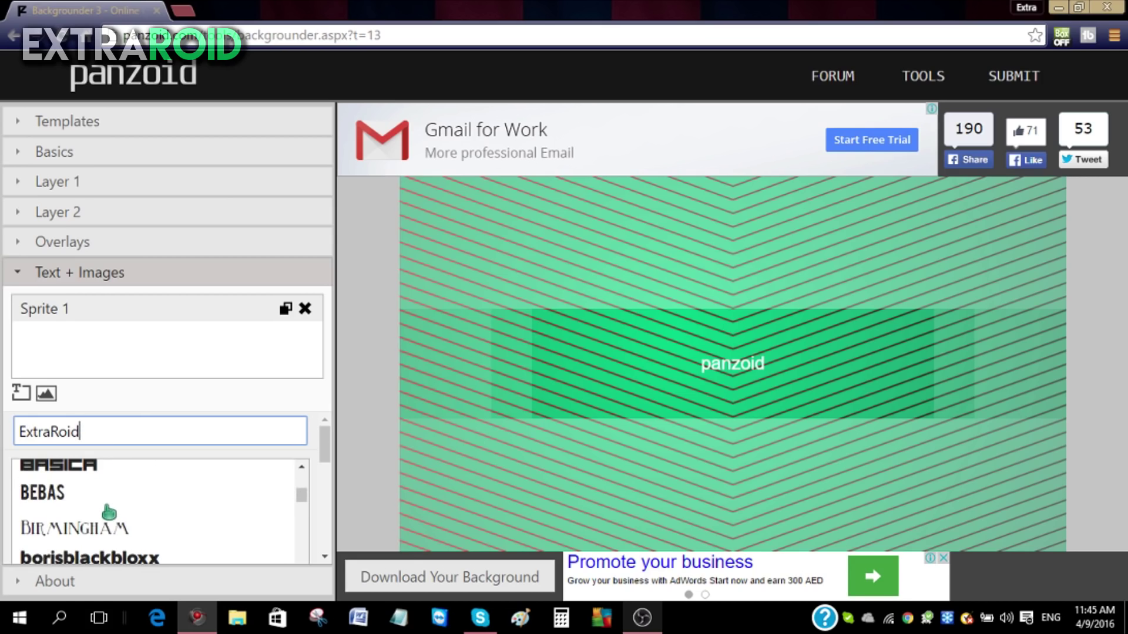
# Step: Set the text font to Bebas and the font size to 250
pyautogui.click(60, 502)
pyautogui.moveTo(322, 448); pyautogui.dragTo(326, 502)
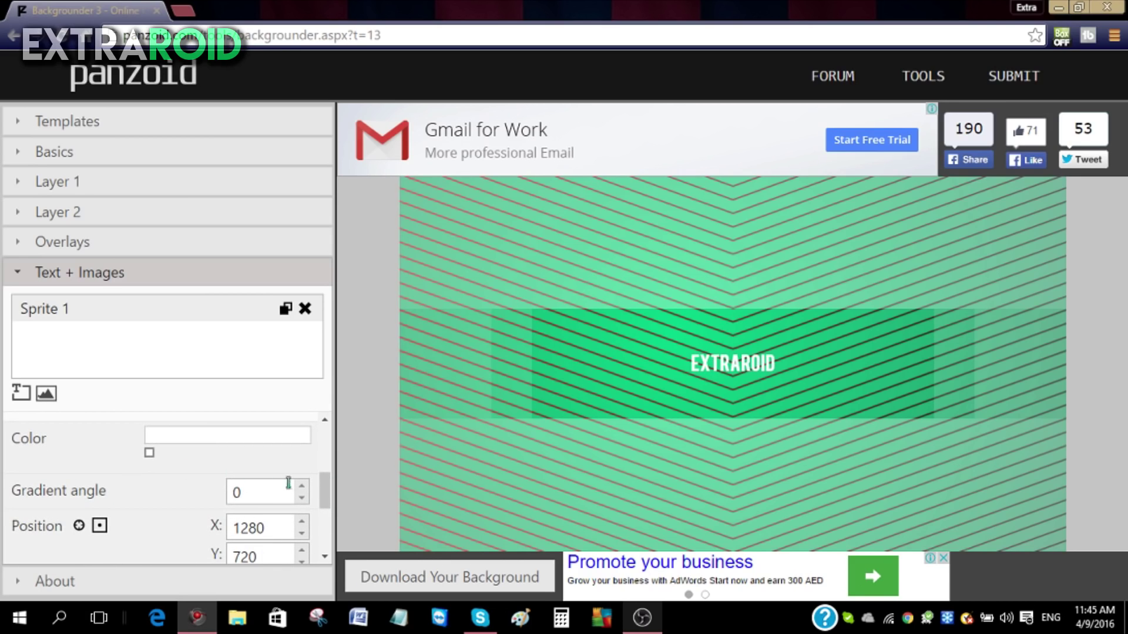
pyautogui.moveTo(323, 491); pyautogui.dragTo(303, 520)
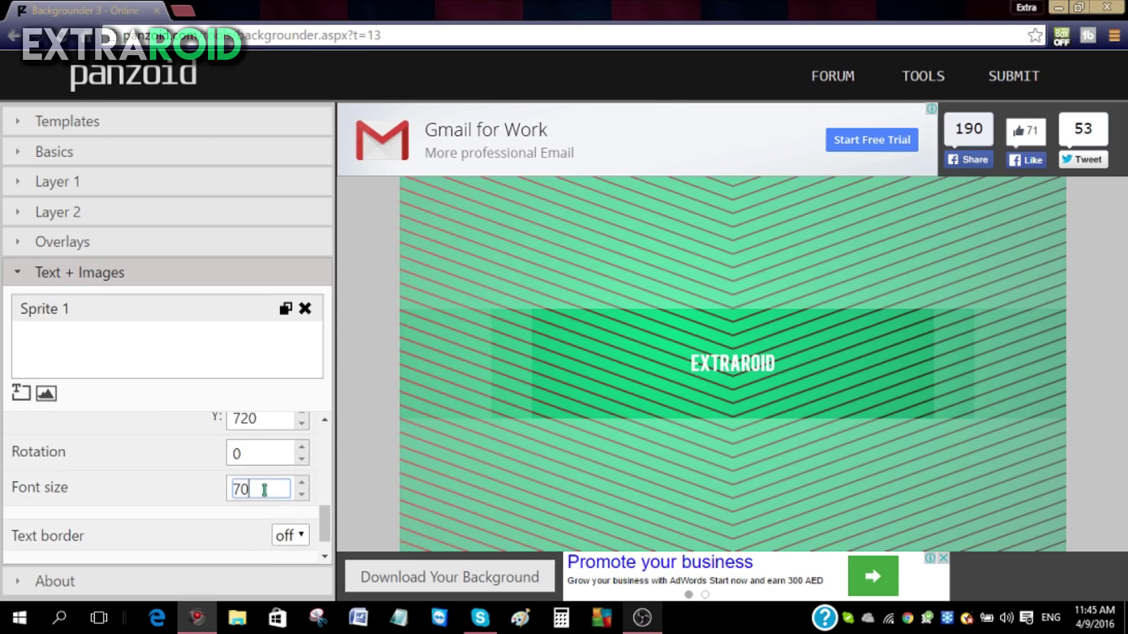
pyautogui.doubleClick(264, 490)
pyautogui.write('220')
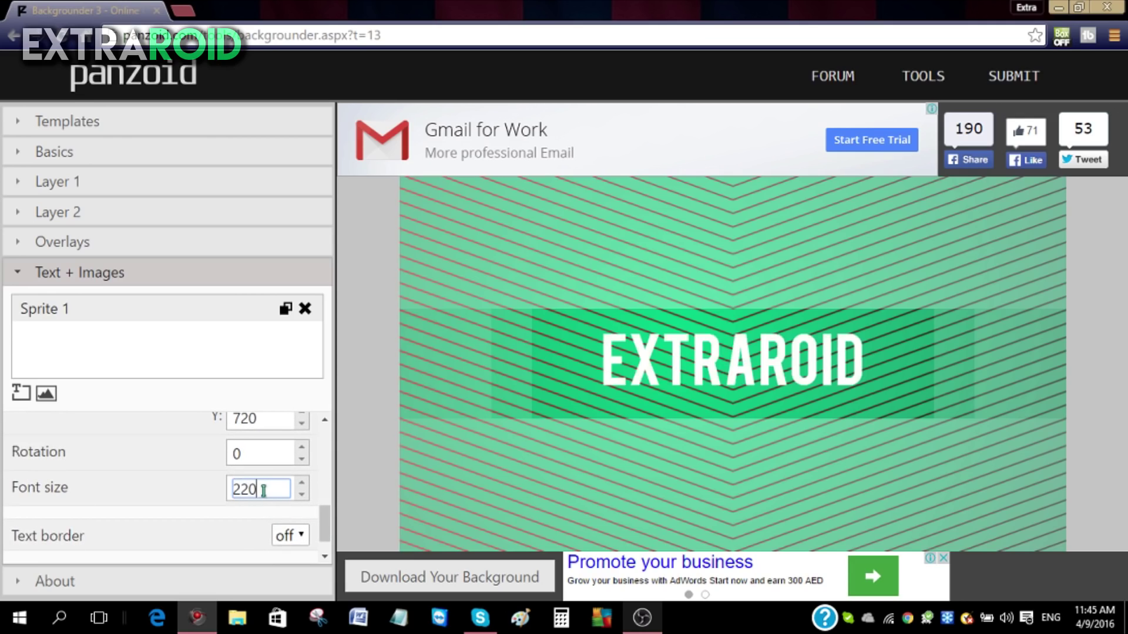
pyautogui.press('BackSpace')
pyautogui.press('BackSpace')
pyautogui.press('BackSpace')
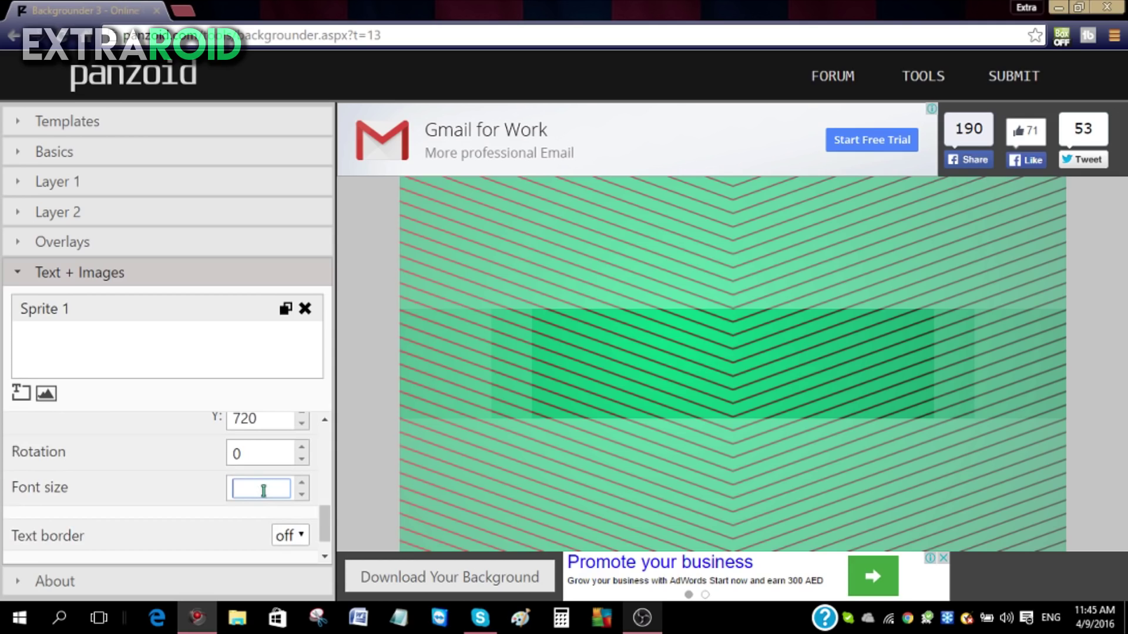
pyautogui.write('250')
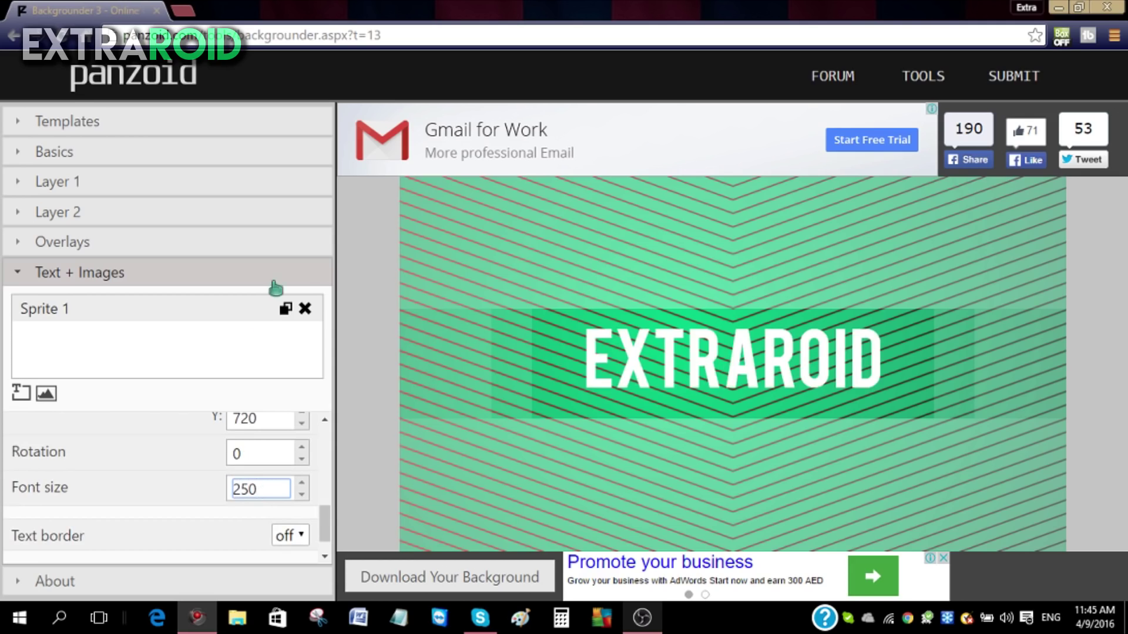
pyautogui.scroll(-1, 189, 459)
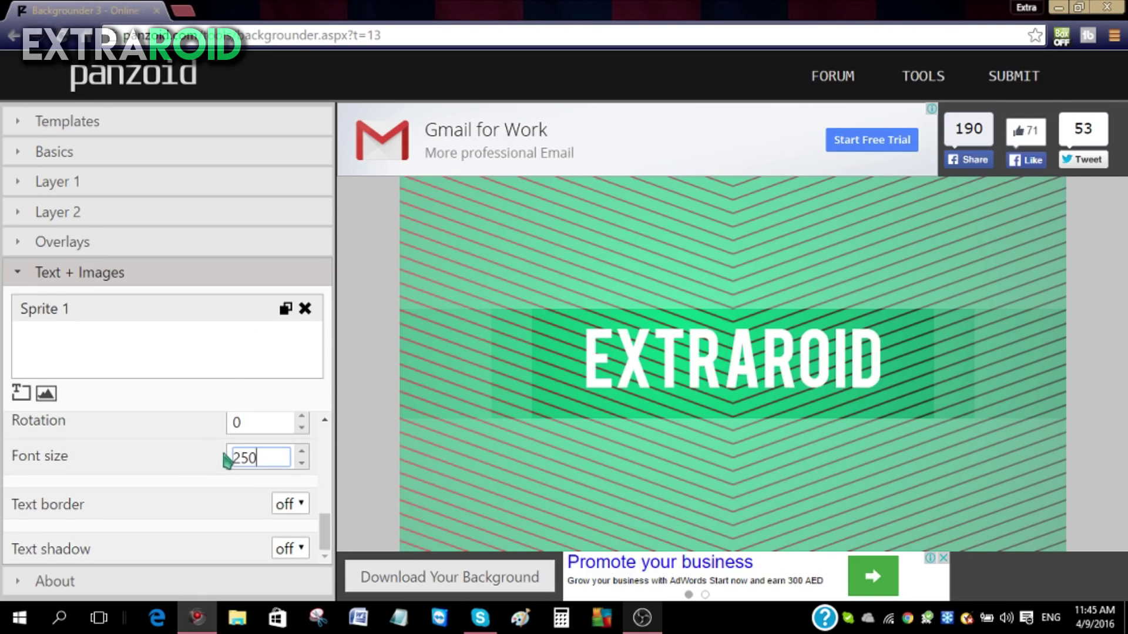
# Step: Turn on a black text border with thickness 10
pyautogui.click(299, 505)
pyautogui.click(296, 545)
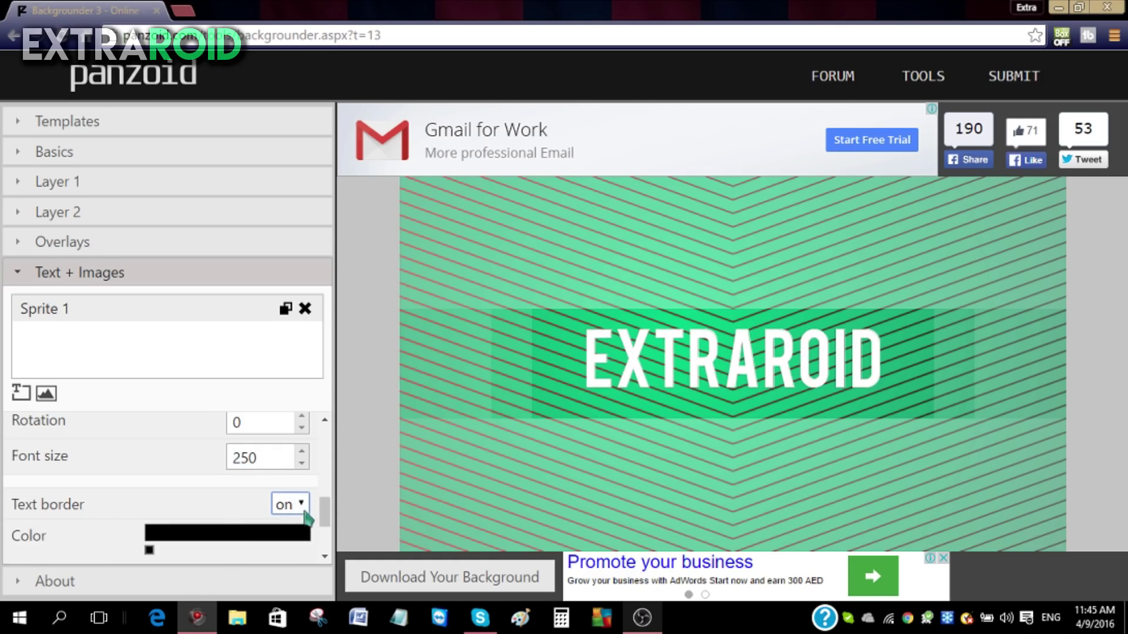
pyautogui.scroll(-3, 212, 507)
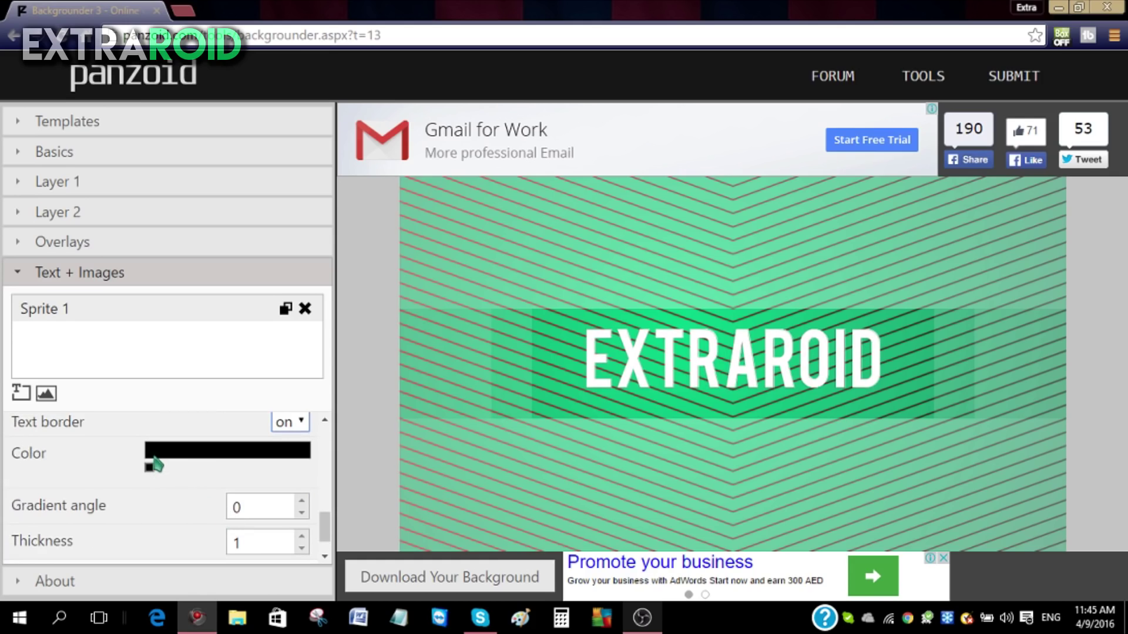
pyautogui.doubleClick(275, 545)
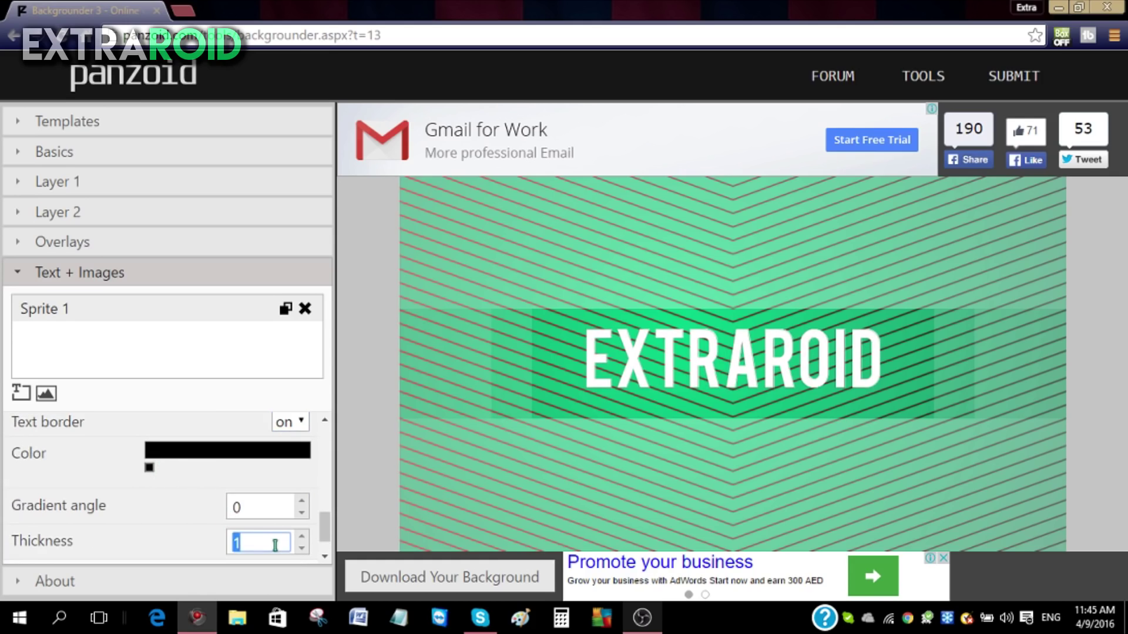
pyautogui.write('70')
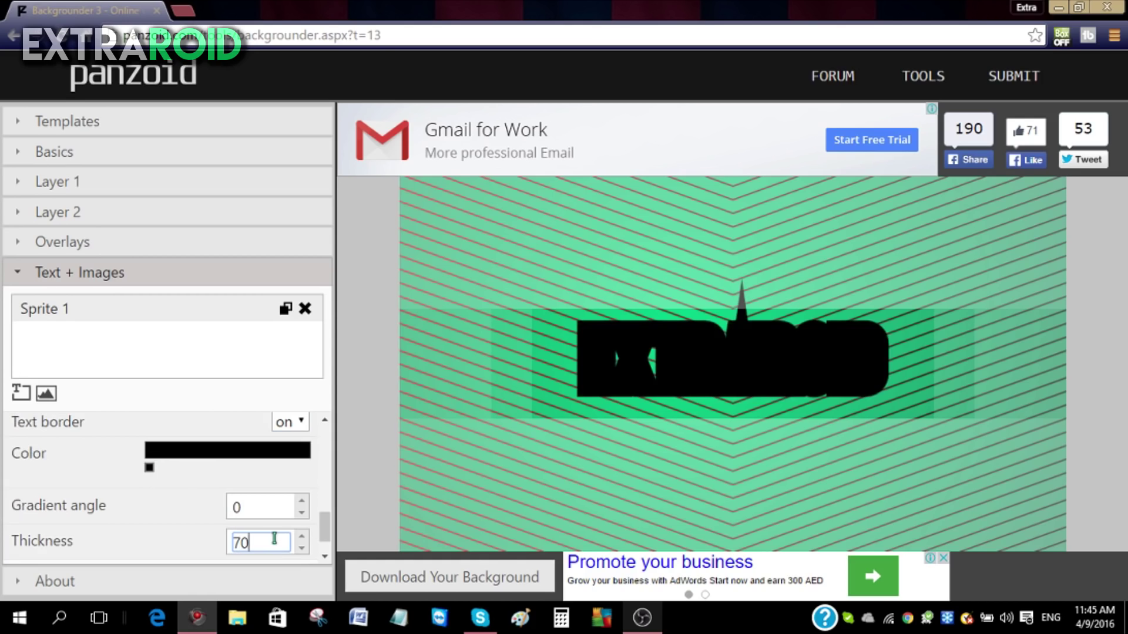
pyautogui.press('BackSpace')
pyautogui.press('BackSpace')
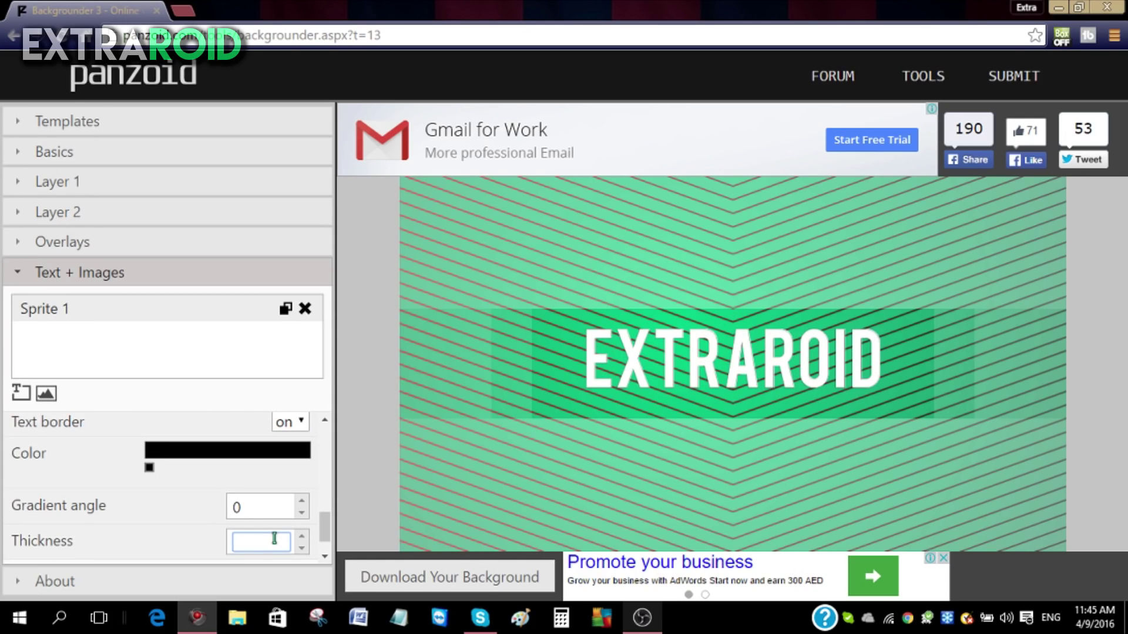
pyautogui.write('20')
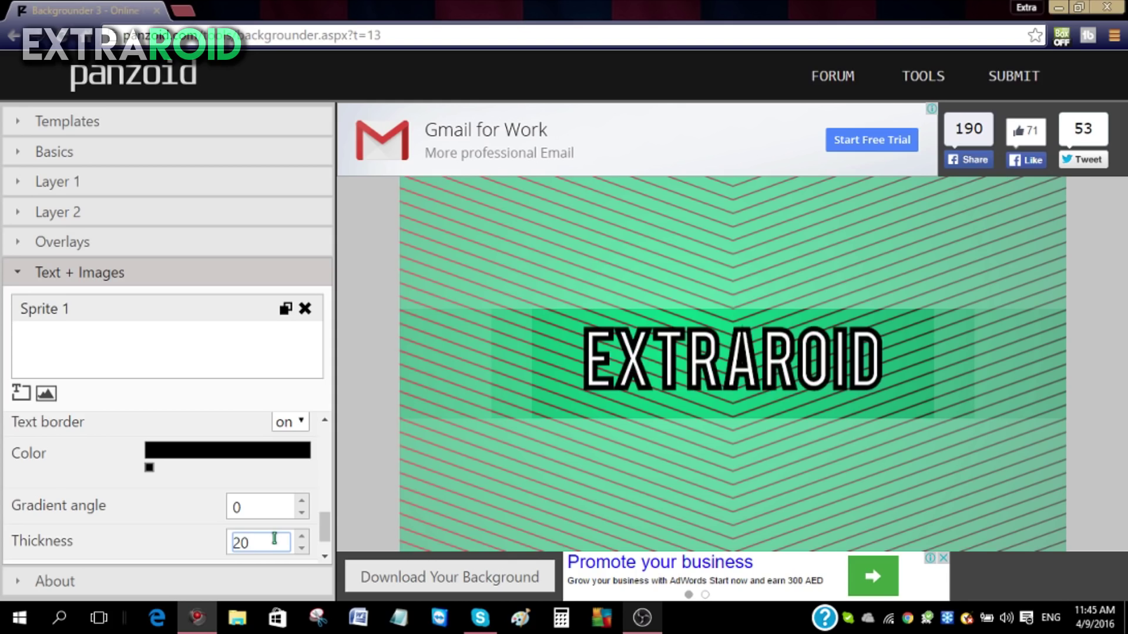
pyautogui.press('BackSpace')
pyautogui.press('BackSpace')
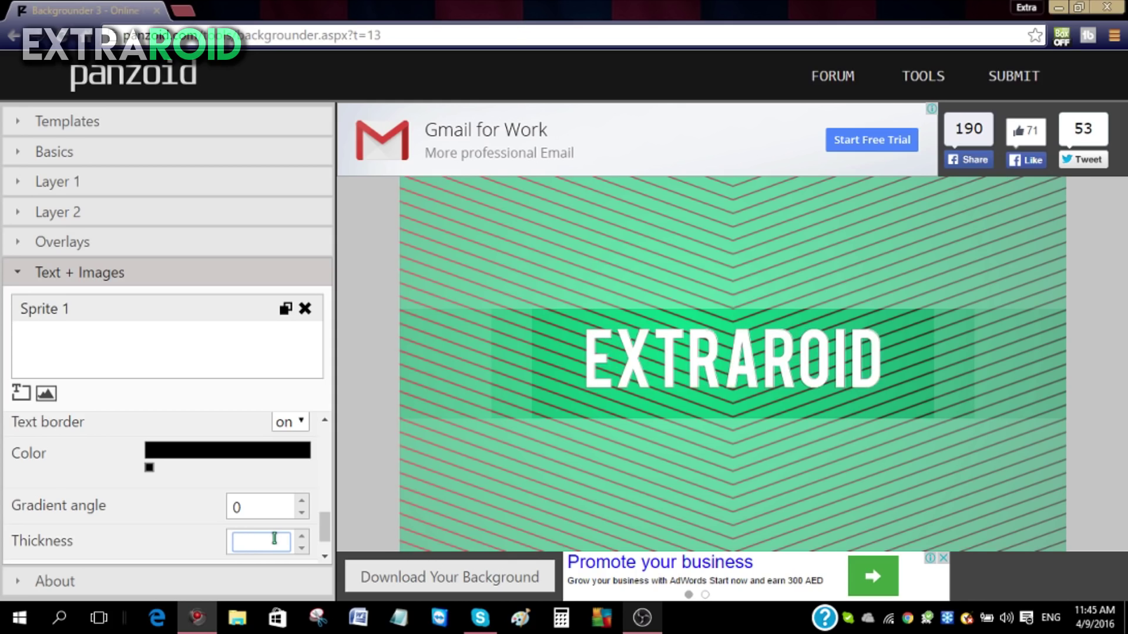
pyautogui.write('10')
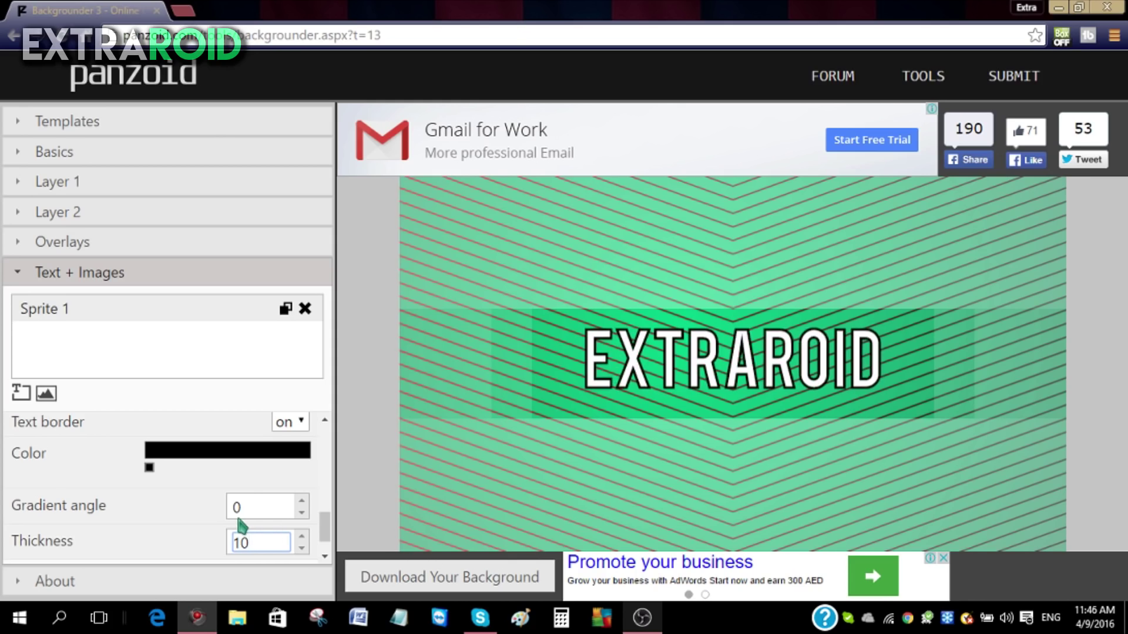
pyautogui.scroll(-1, 239, 526)
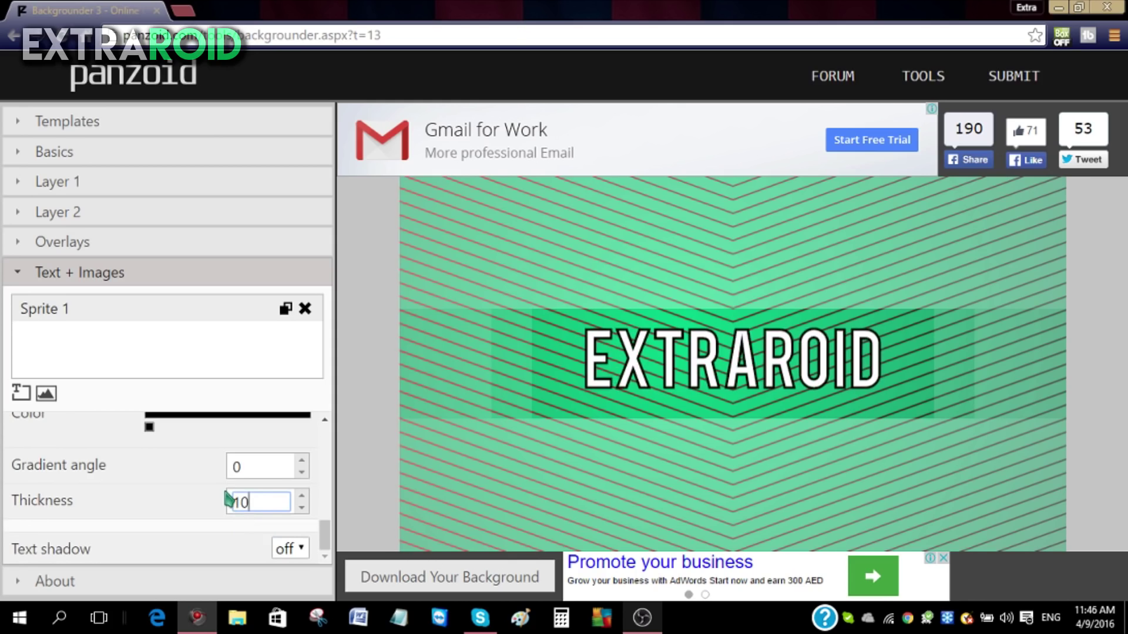
# Step: Turn on a black text shadow with zero offset and blur 70
pyautogui.click(294, 549)
pyautogui.click(285, 591)
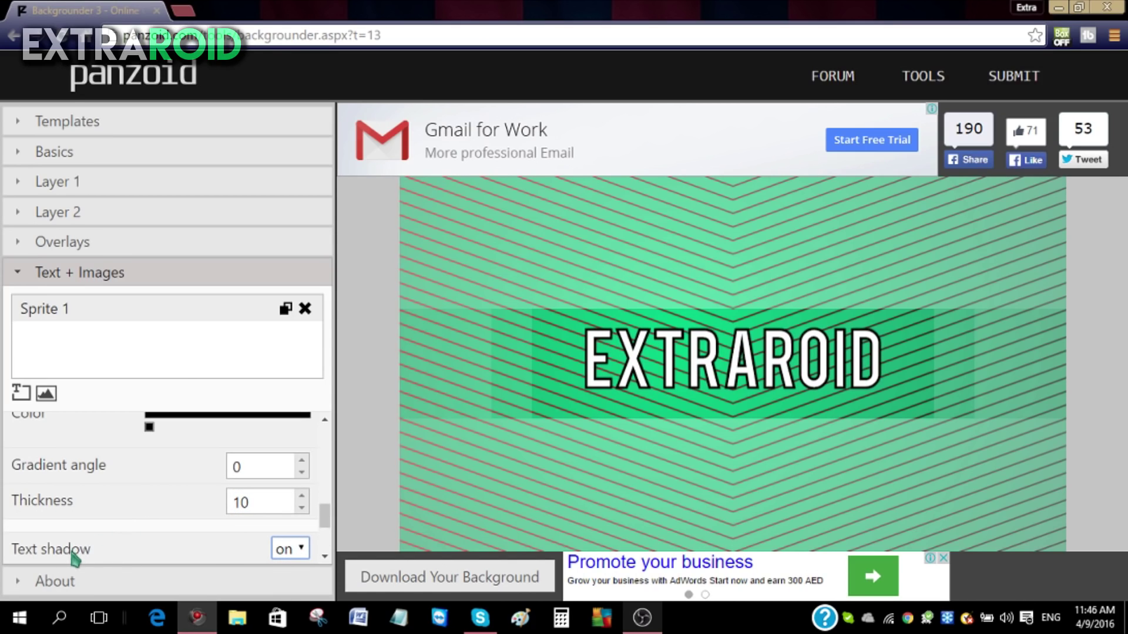
pyautogui.scroll(-2, 225, 507)
pyautogui.scroll(-1, 231, 505)
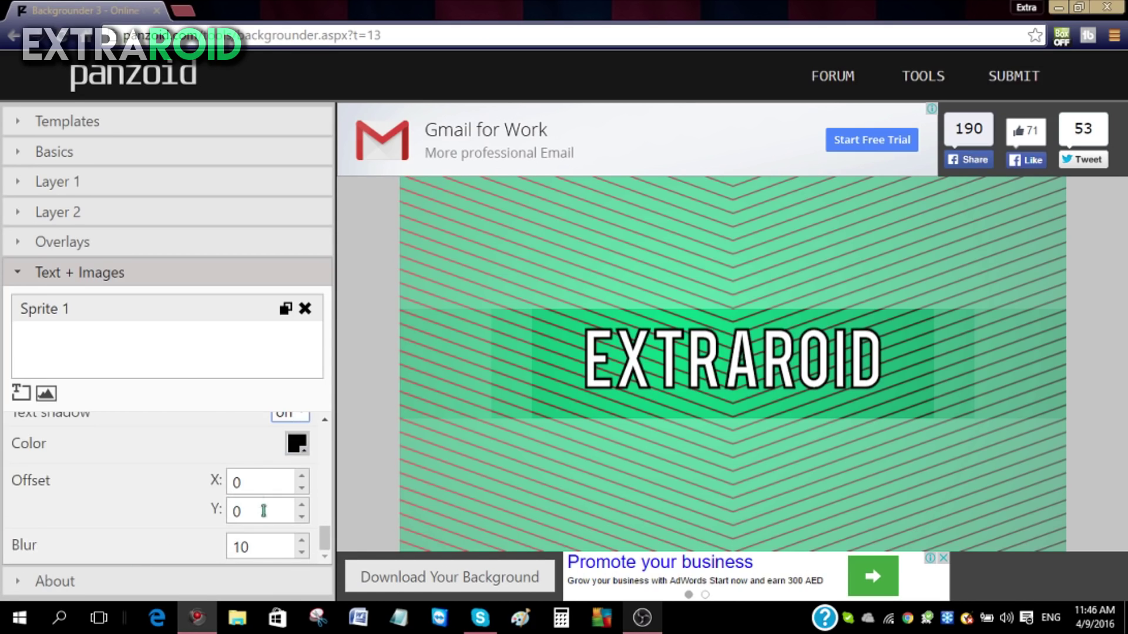
pyautogui.doubleClick(274, 549)
pyautogui.write('70')
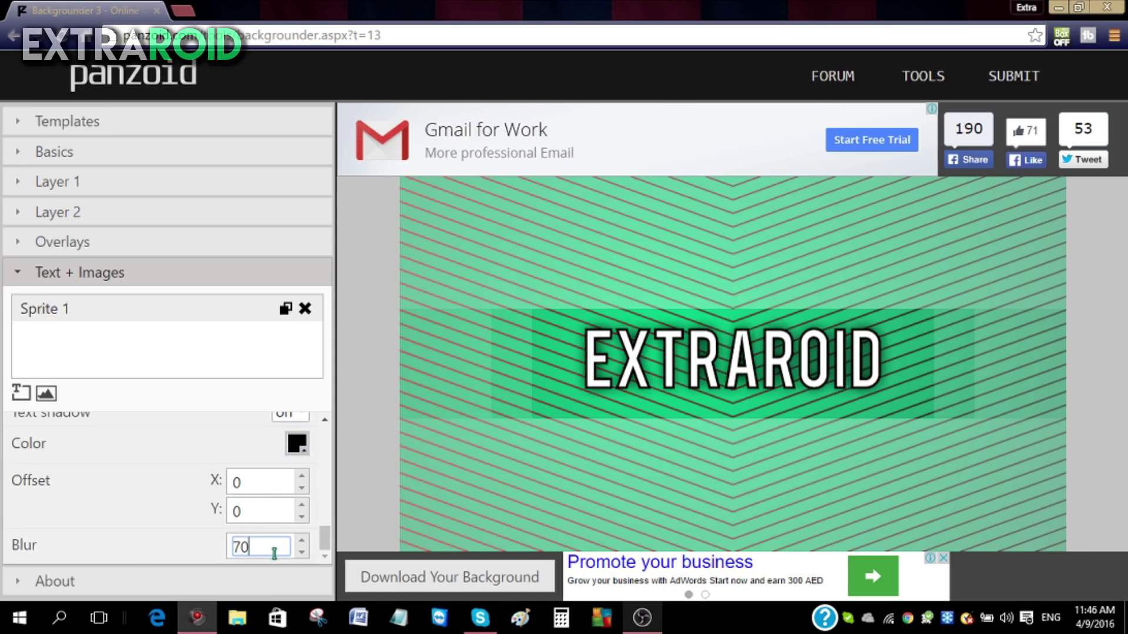
pyautogui.scroll(1, 252, 454)
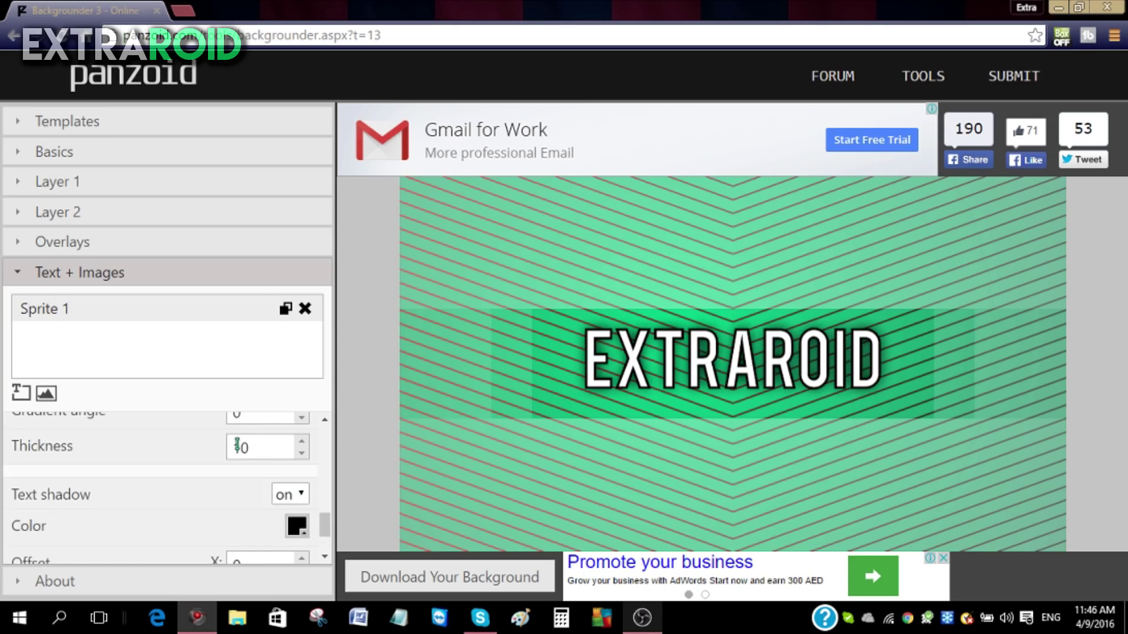
pyautogui.scroll(1, 238, 454)
pyautogui.scroll(2, 234, 451)
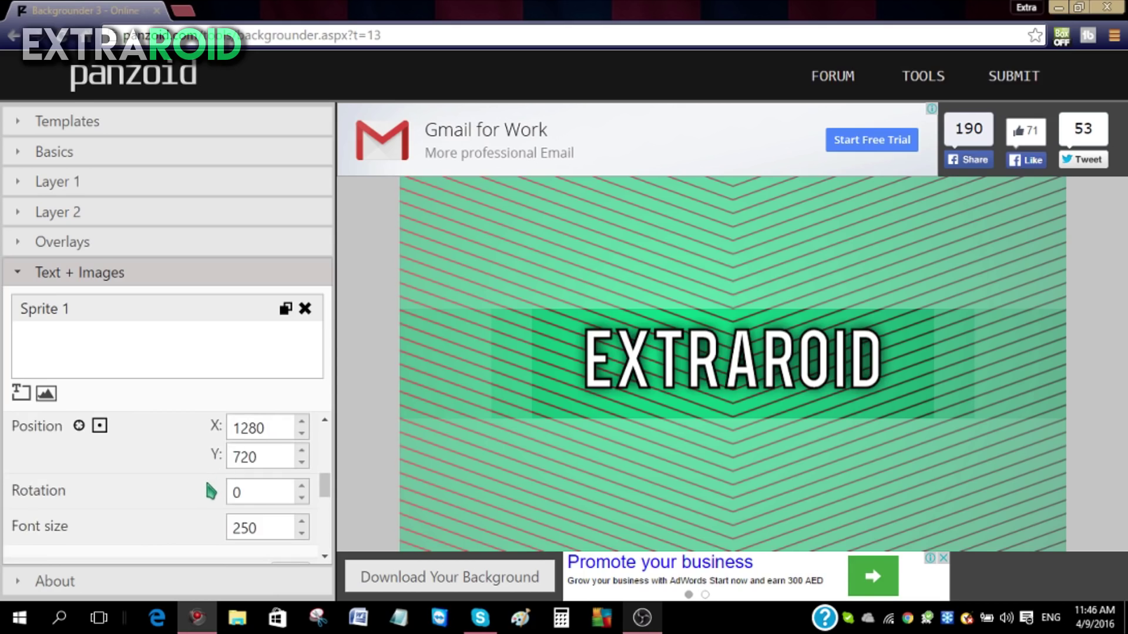
pyautogui.scroll(1, 211, 492)
pyautogui.scroll(-1, 253, 527)
pyautogui.scroll(1, 262, 489)
pyautogui.scroll(1, 261, 474)
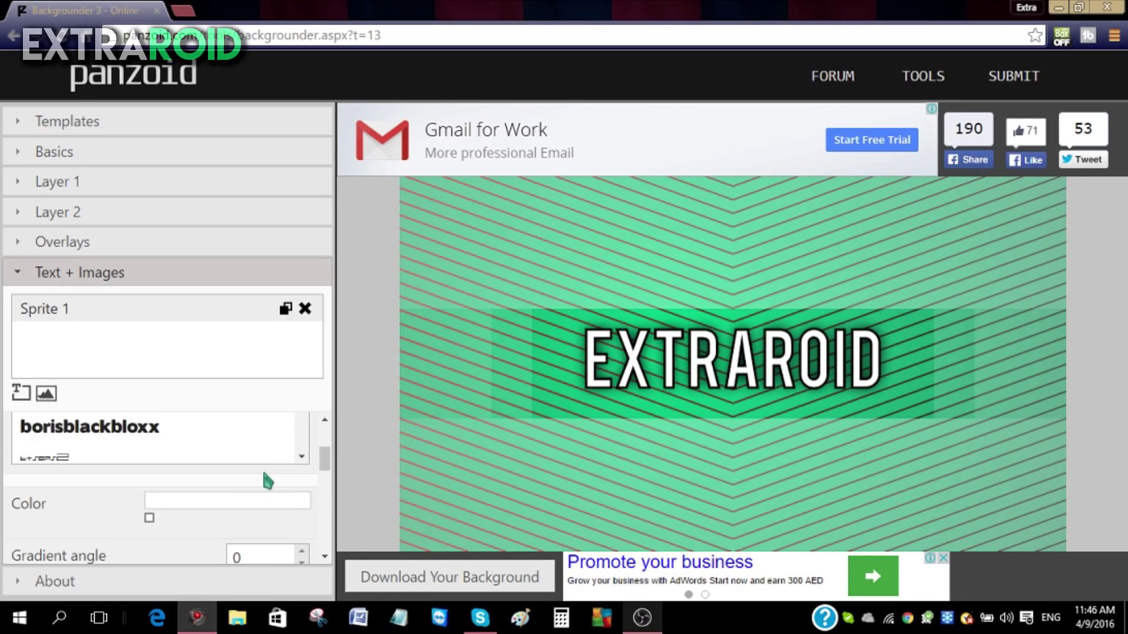
pyautogui.scroll(1, 262, 467)
pyautogui.scroll(1, 265, 481)
pyautogui.scroll(2, 265, 480)
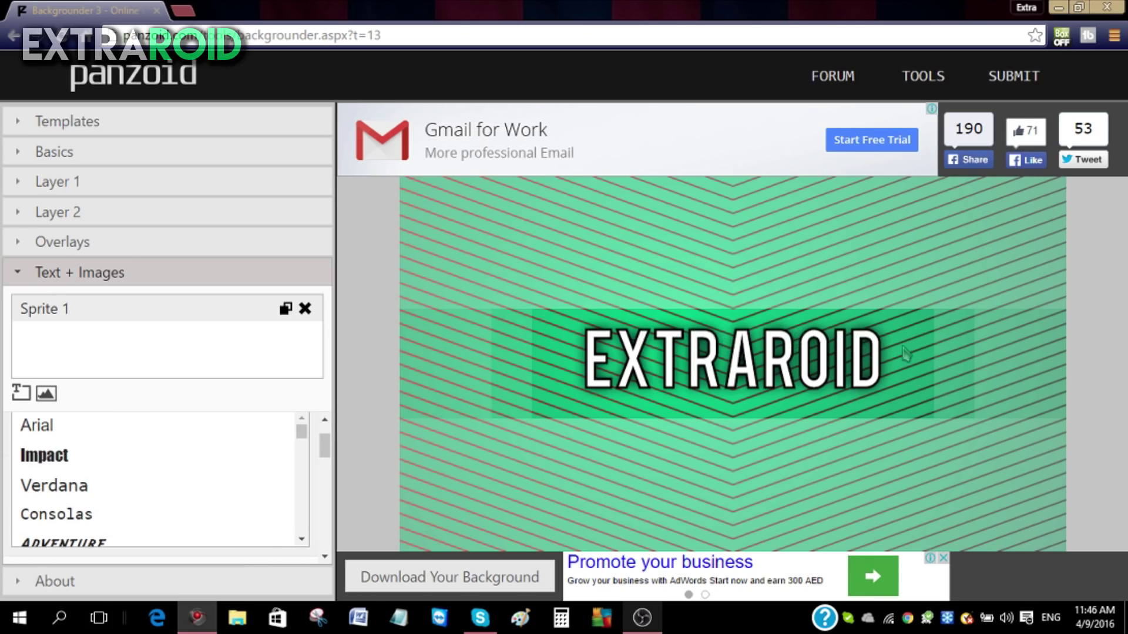
# Step: Add an empty Sprite 2, reselect the EXTRAROID sprite, and render the background
pyautogui.click(46, 395)
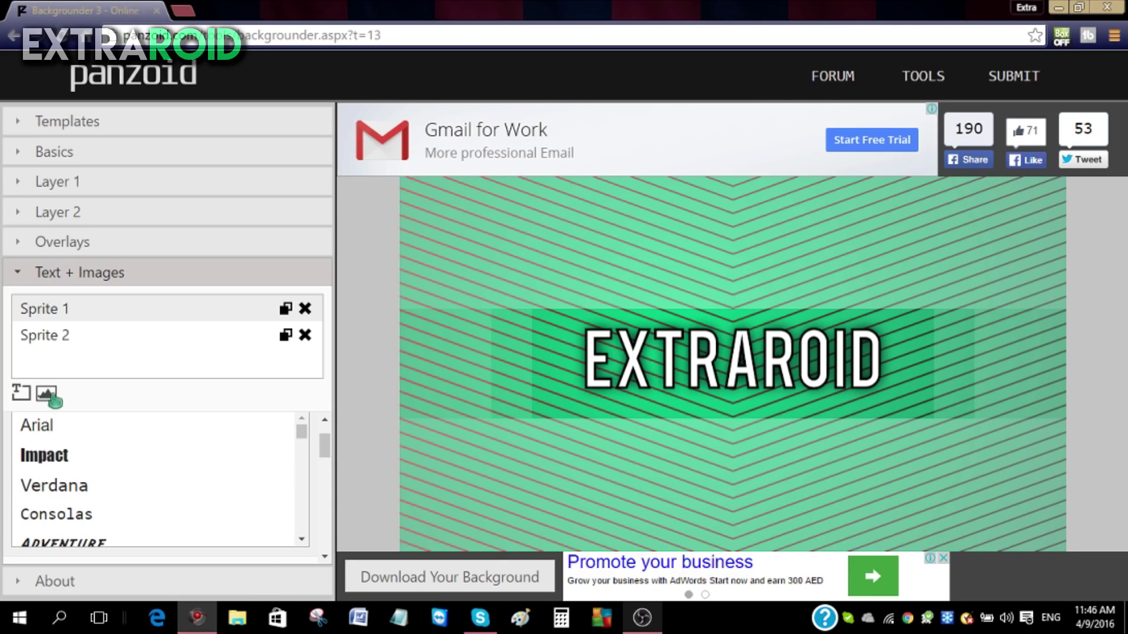
pyautogui.click(125, 340)
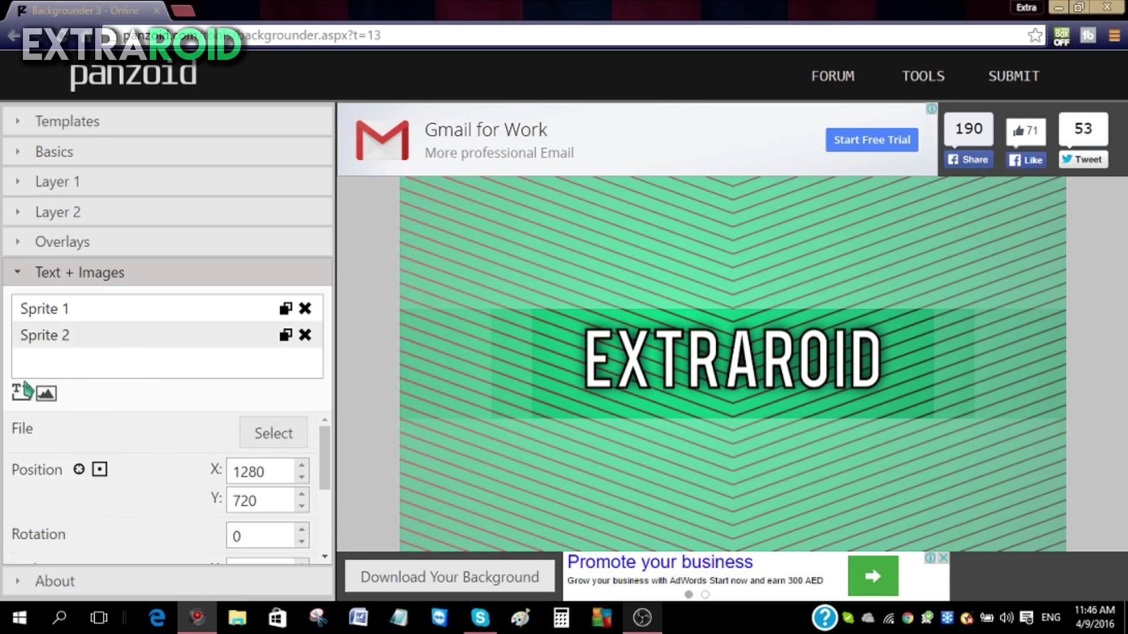
pyautogui.click(68, 316)
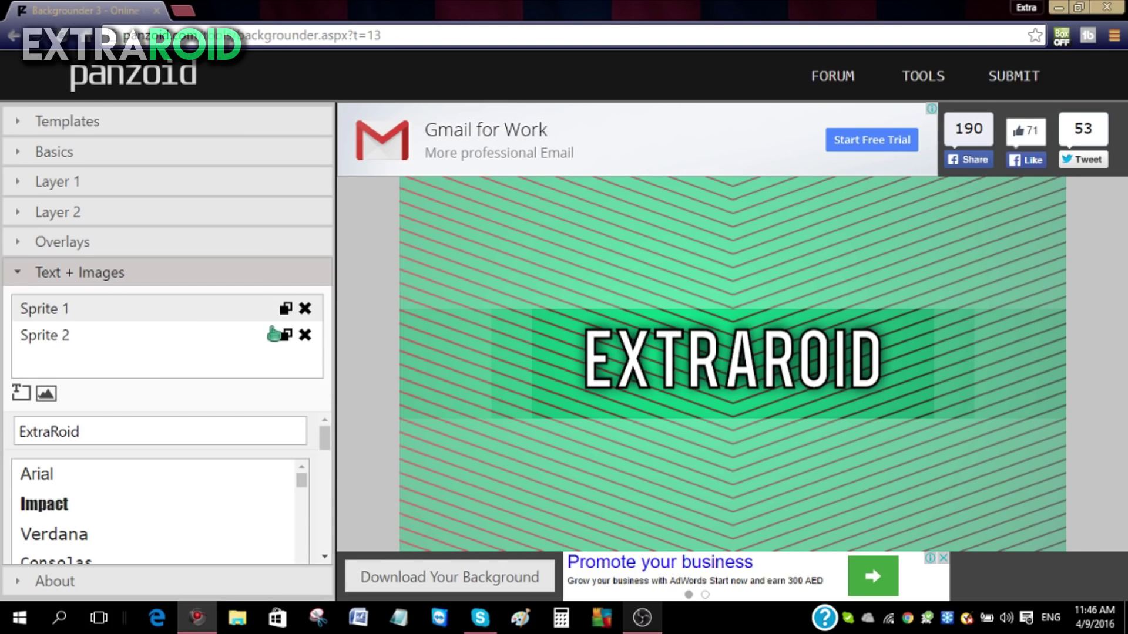
pyautogui.click(428, 582)
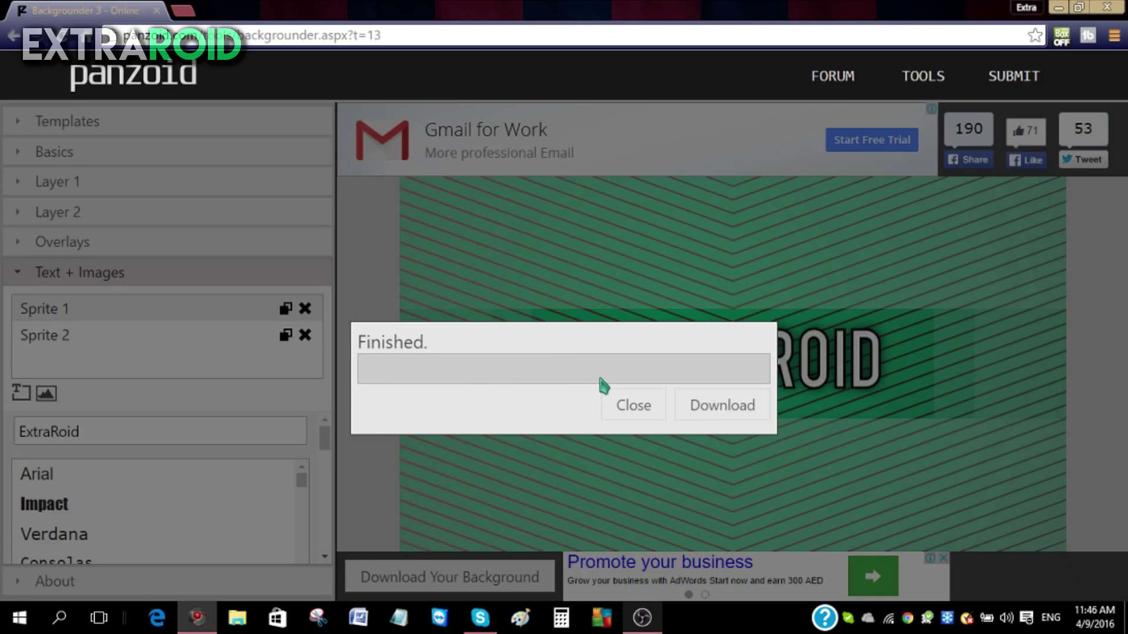
# Step: Download the rendered banner as backgrounder.png
pyautogui.click(727, 405)
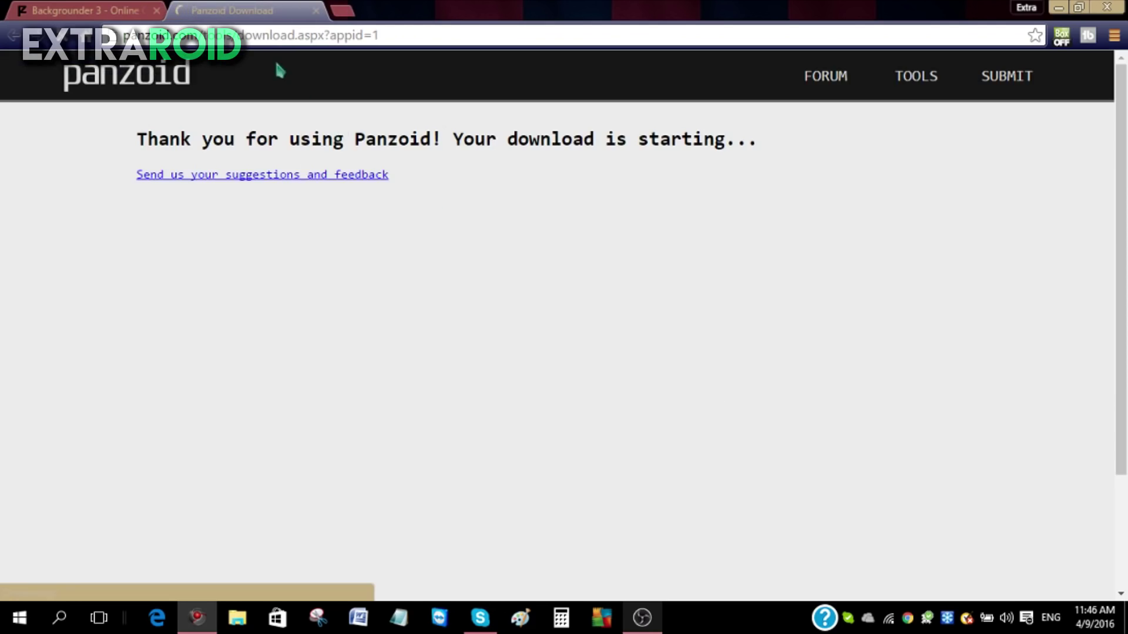